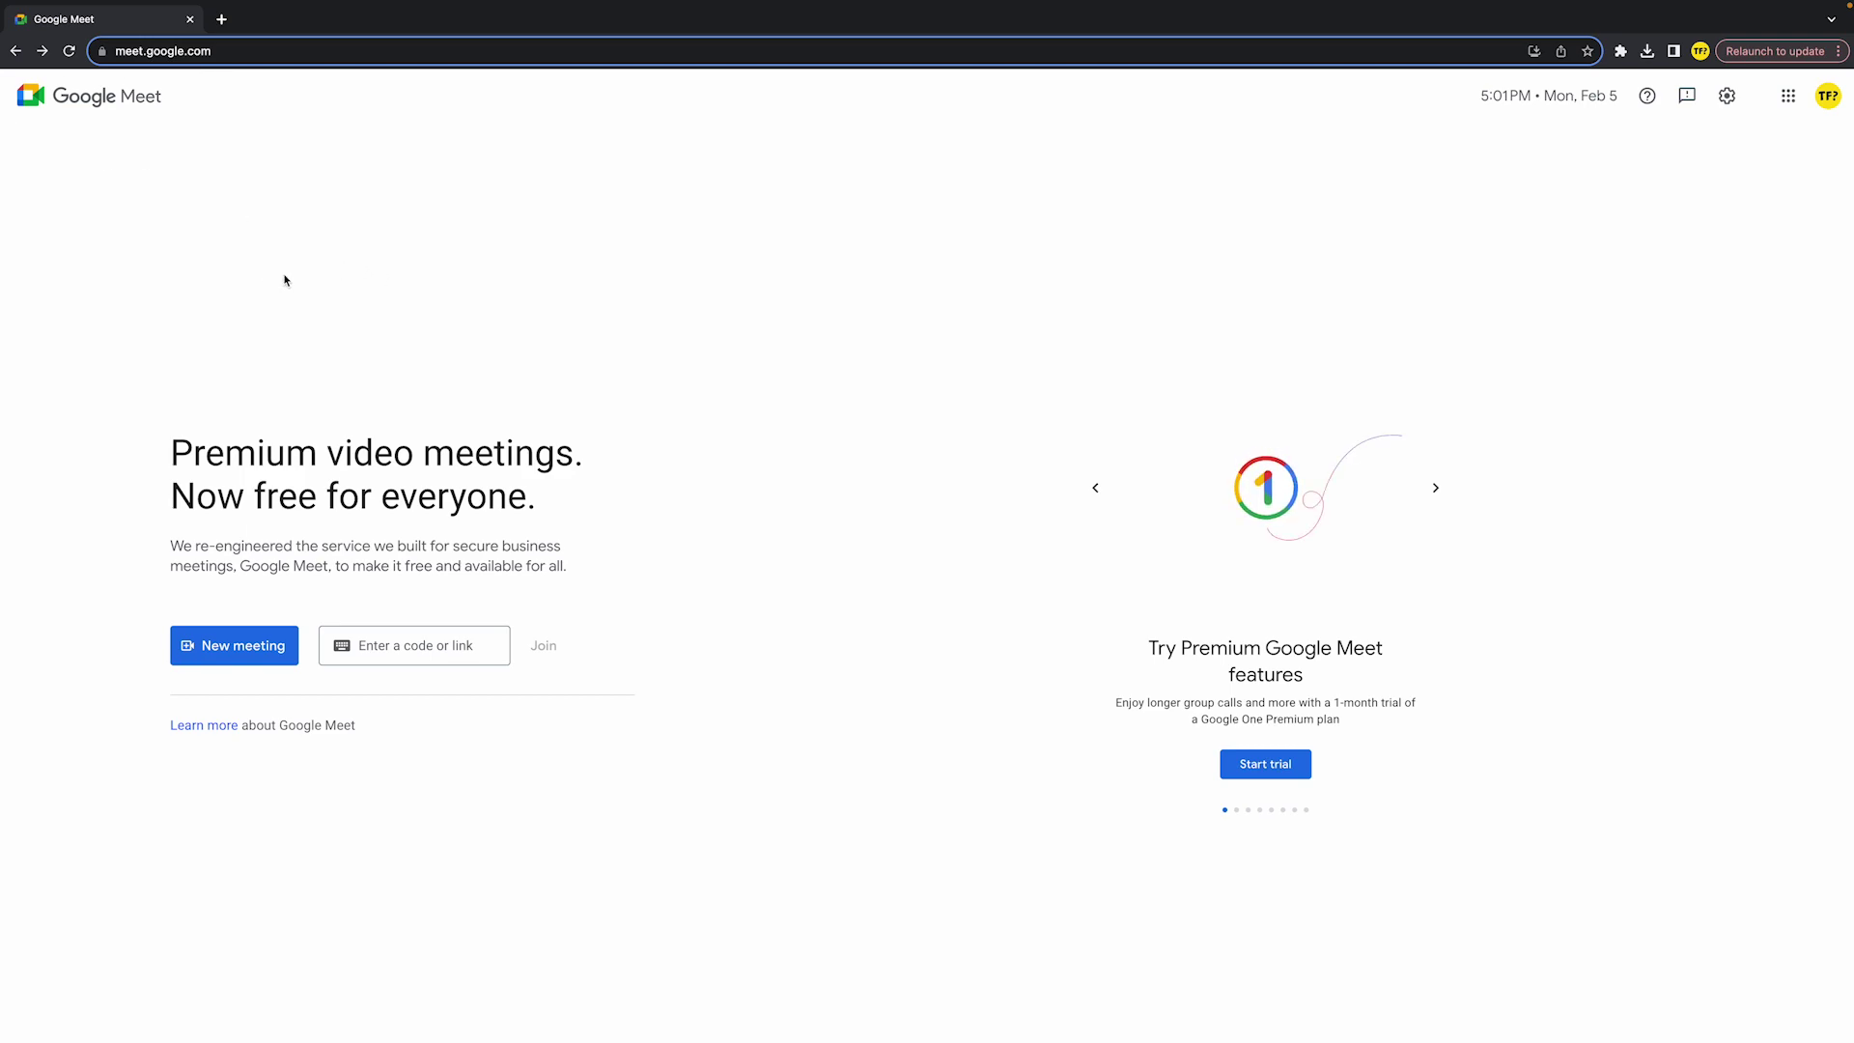
click(104, 53)
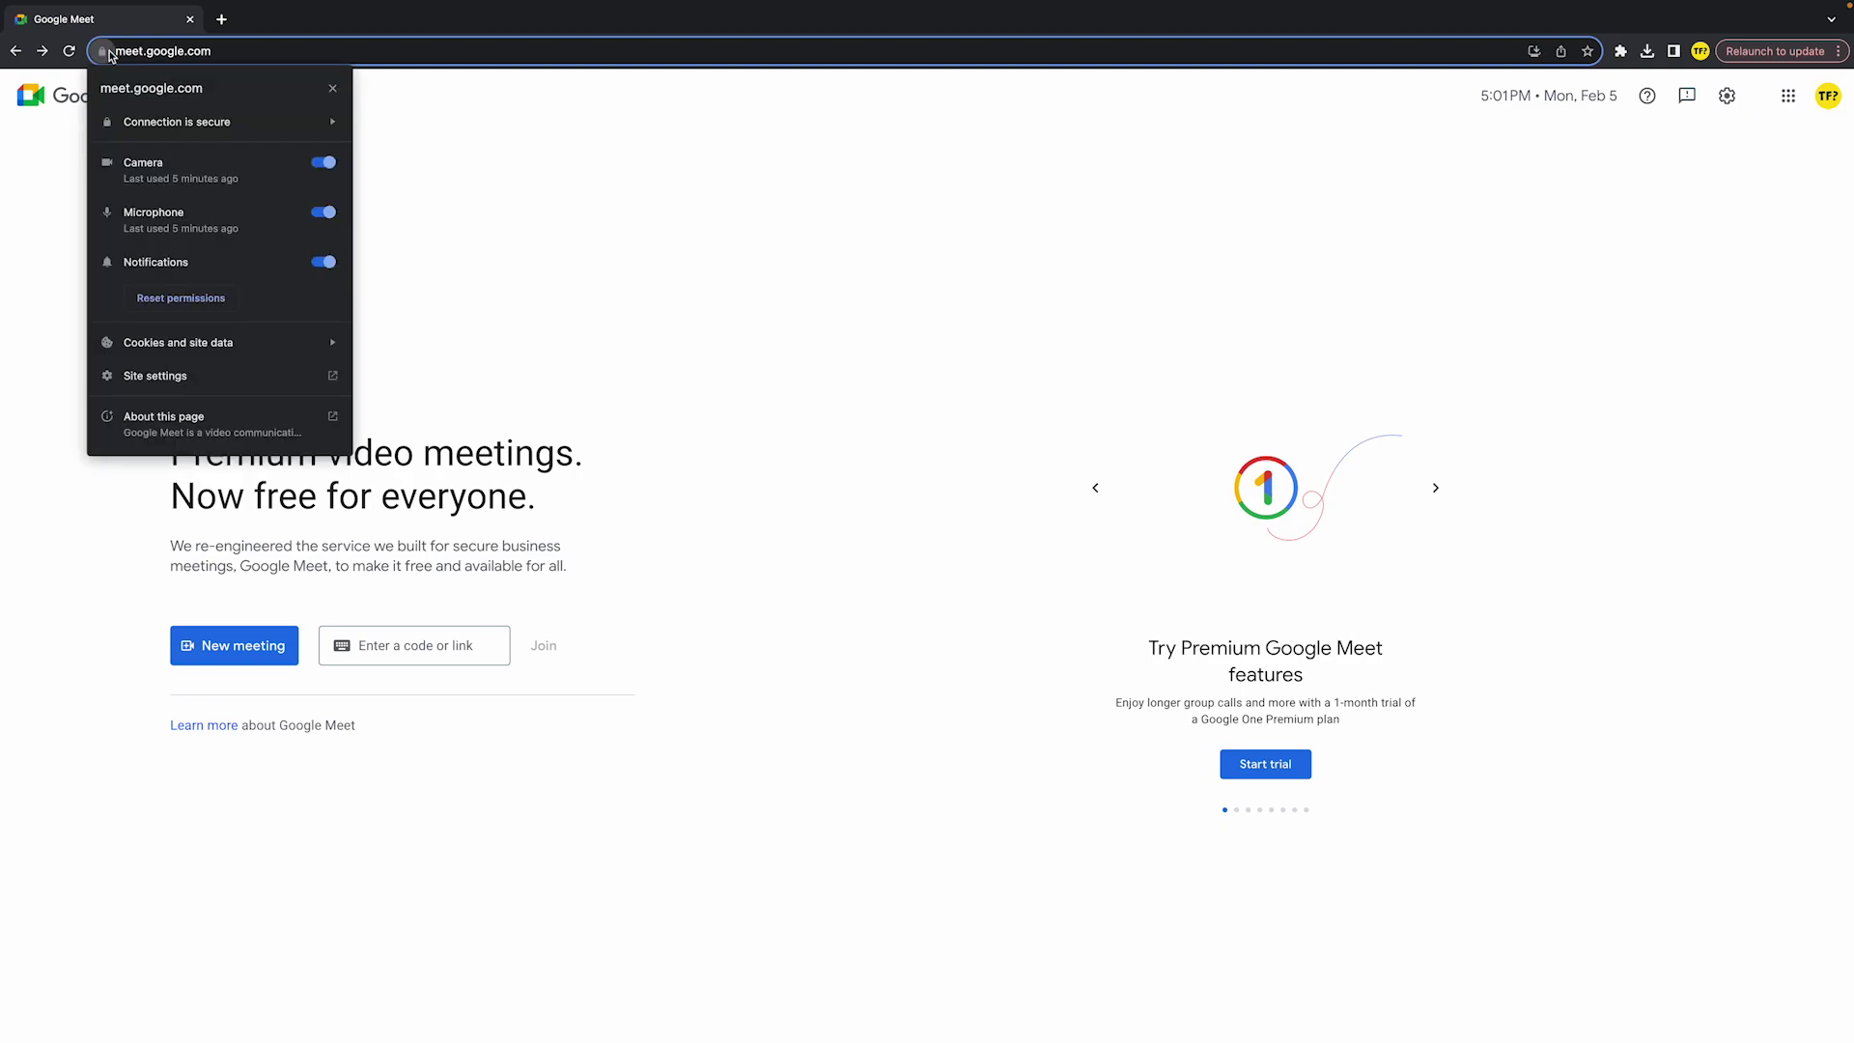
click(208, 377)
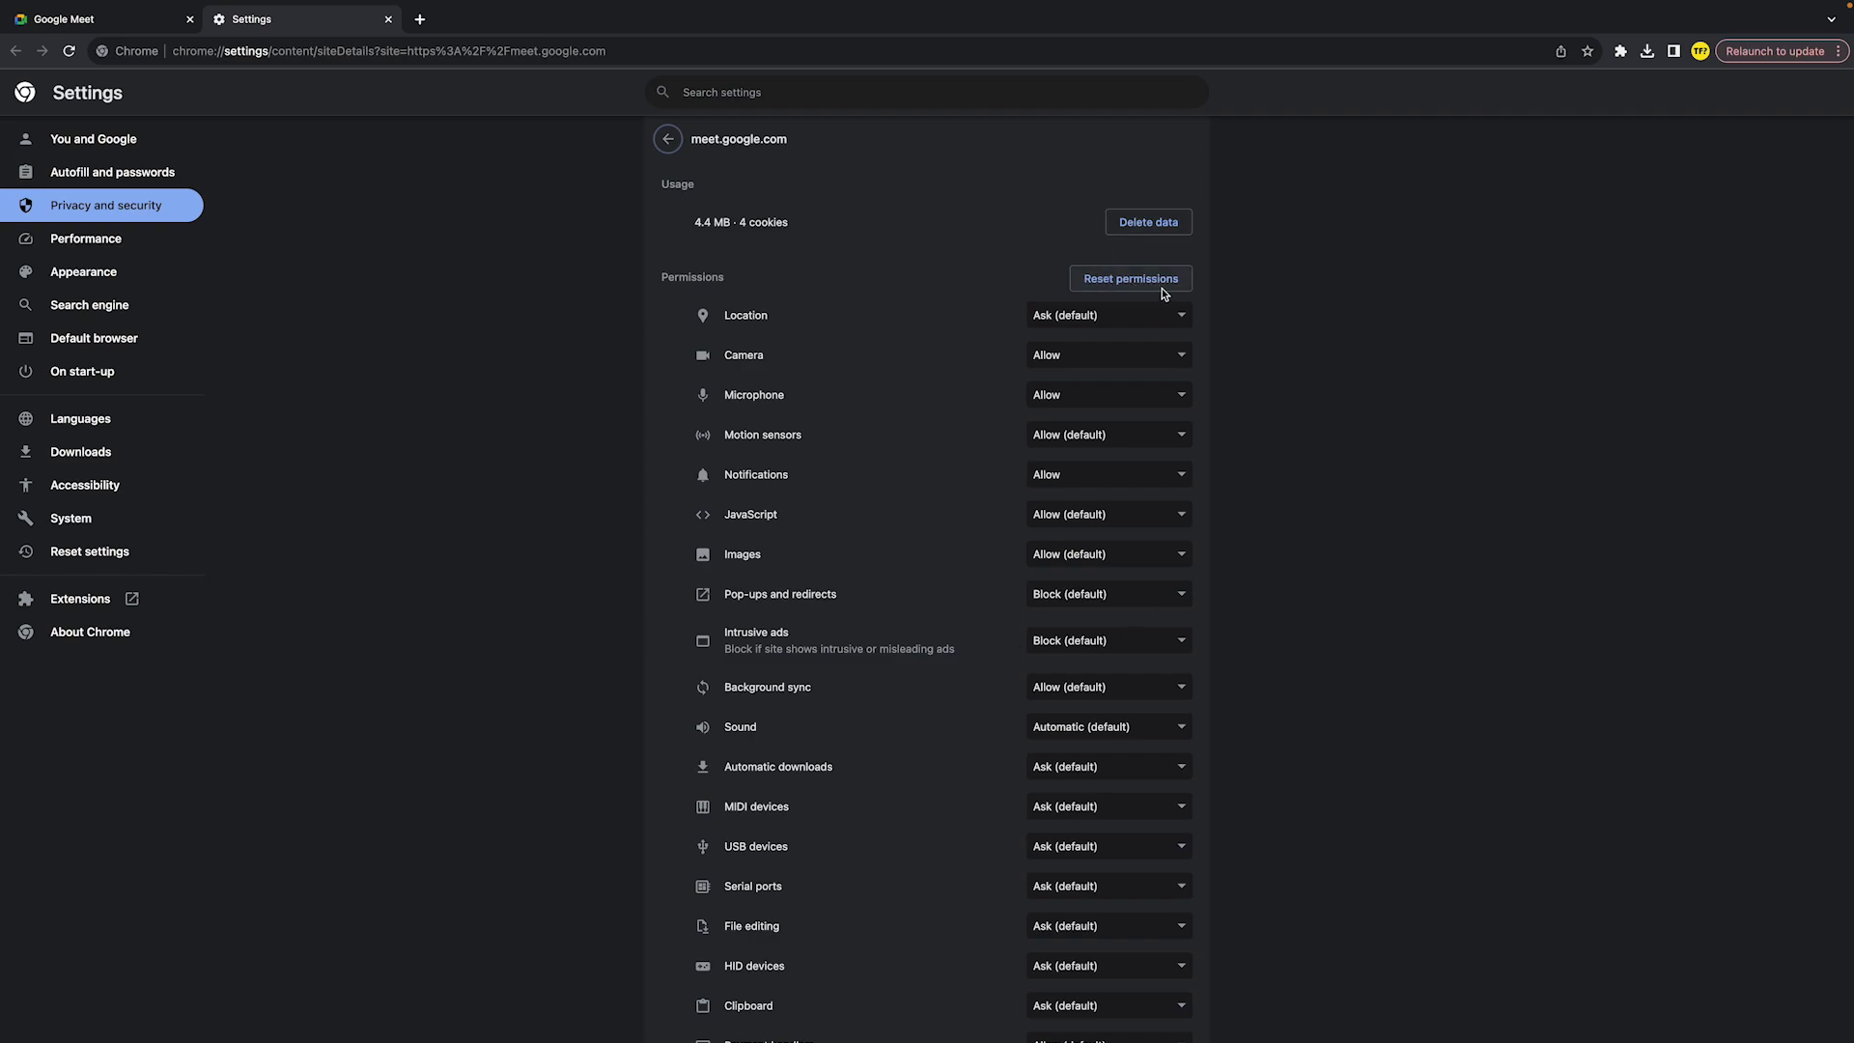
click(388, 19)
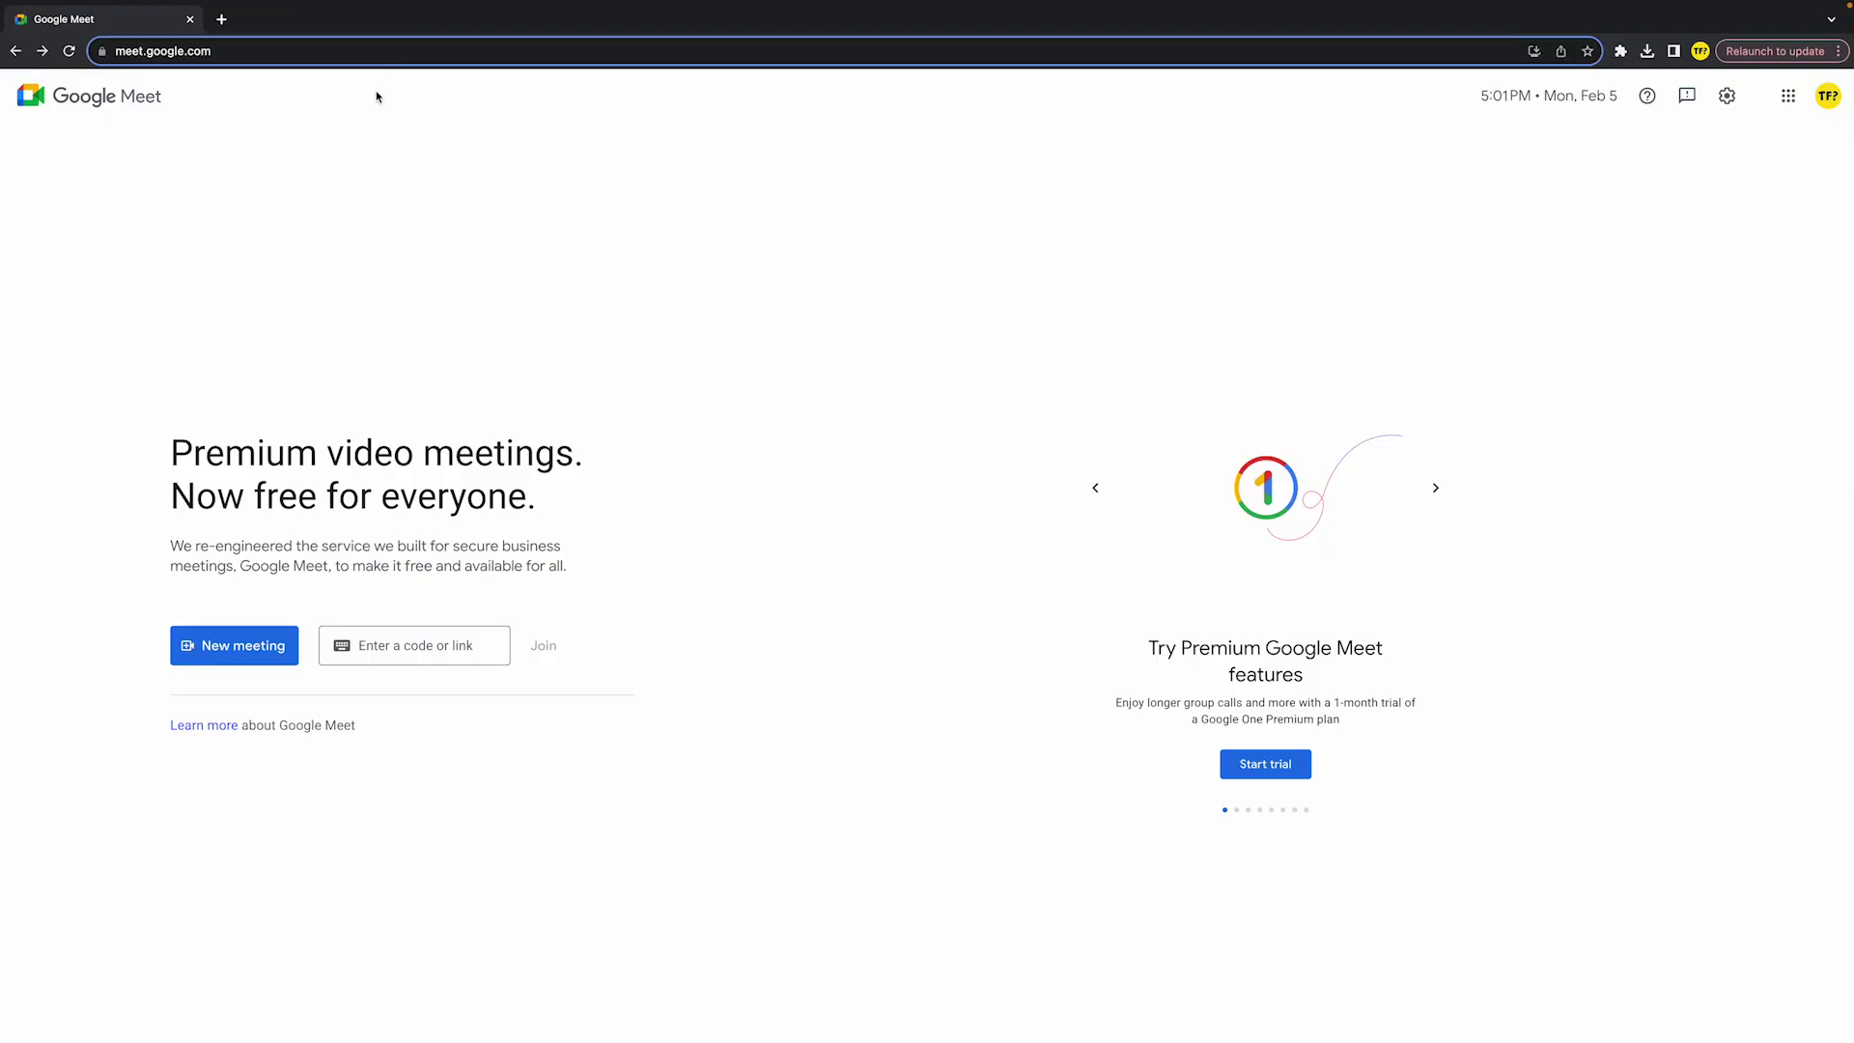
click(221, 20)
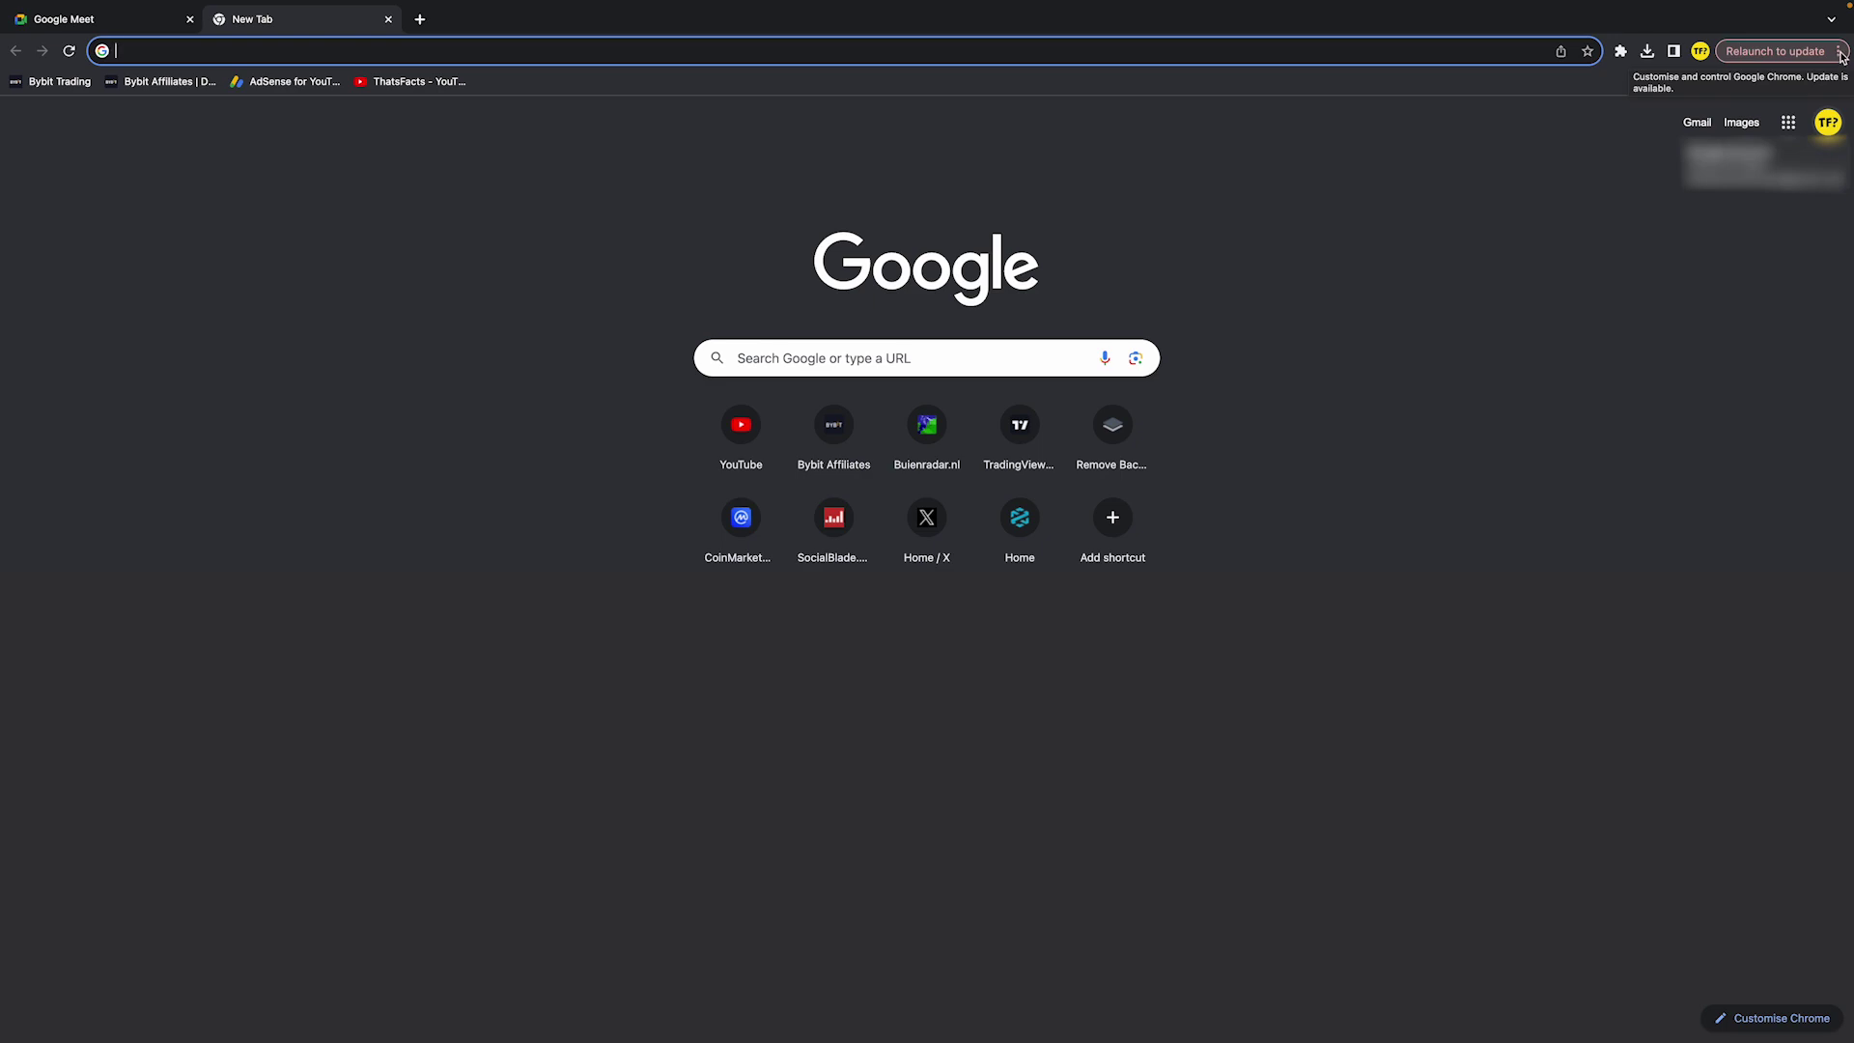
click(1838, 53)
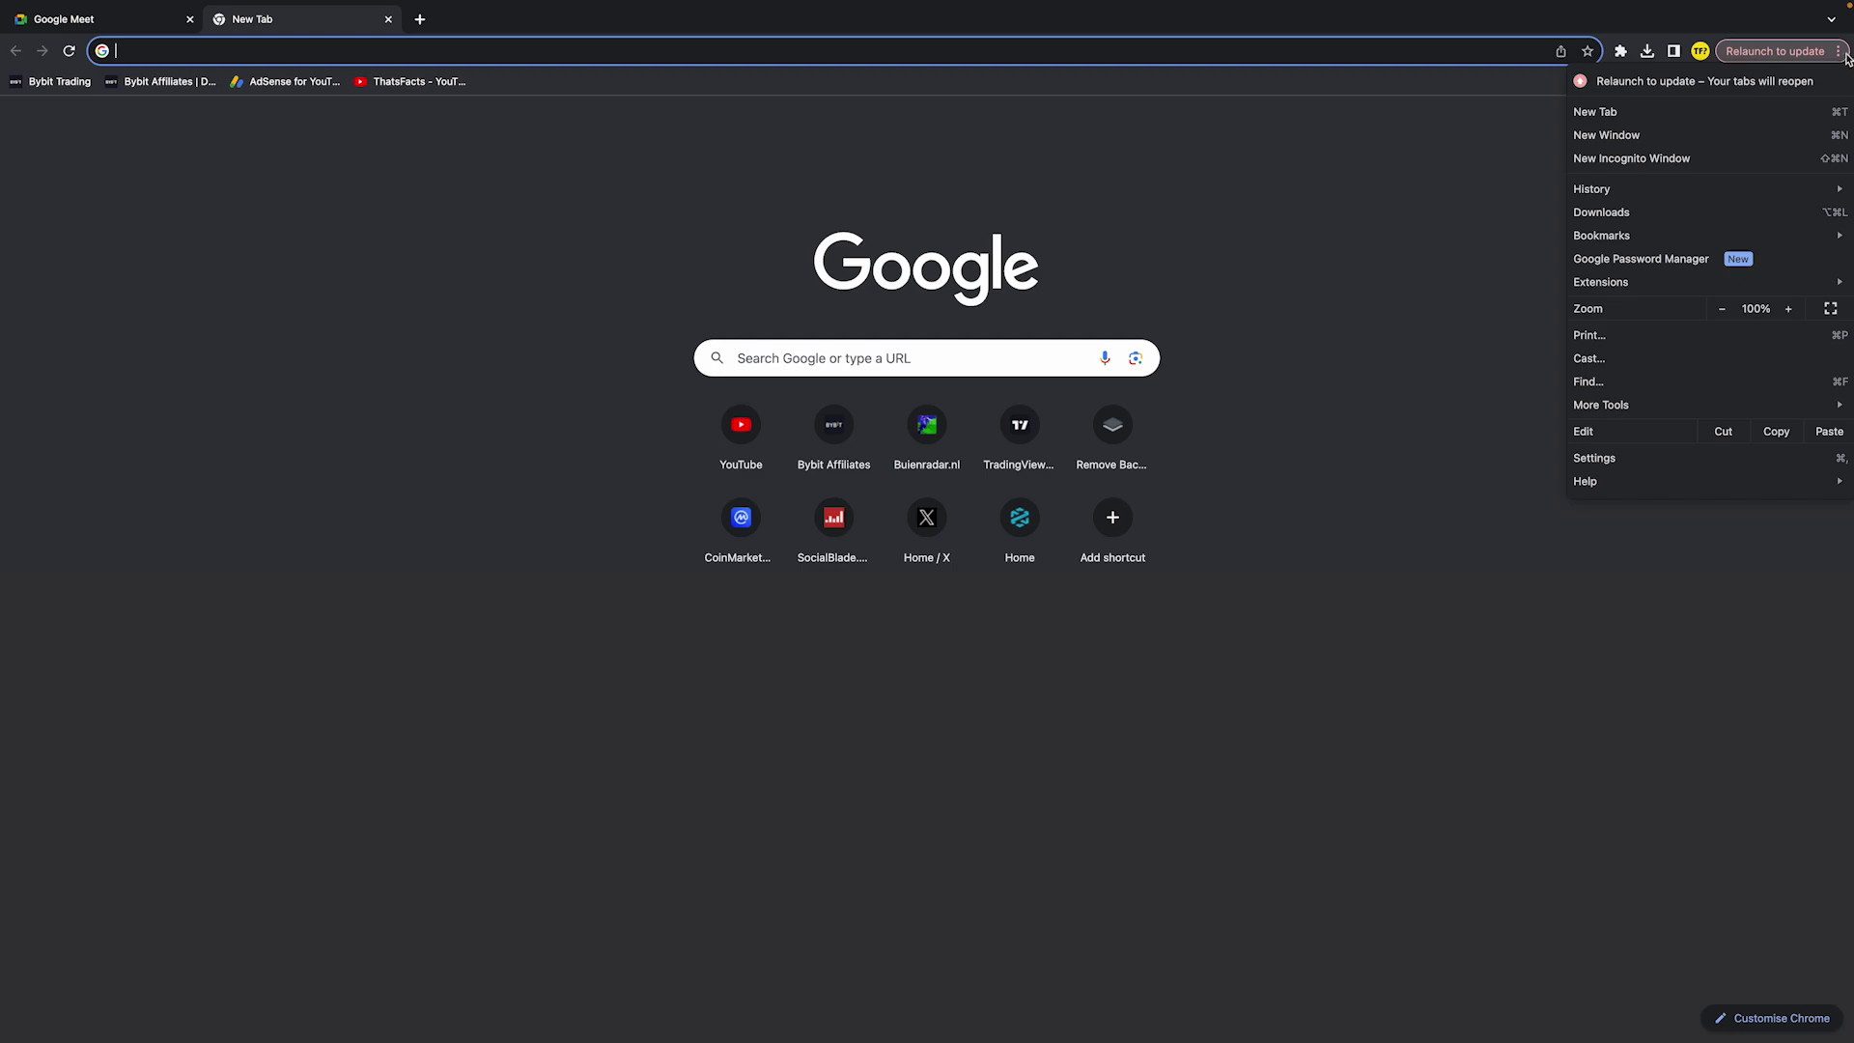
click(1641, 463)
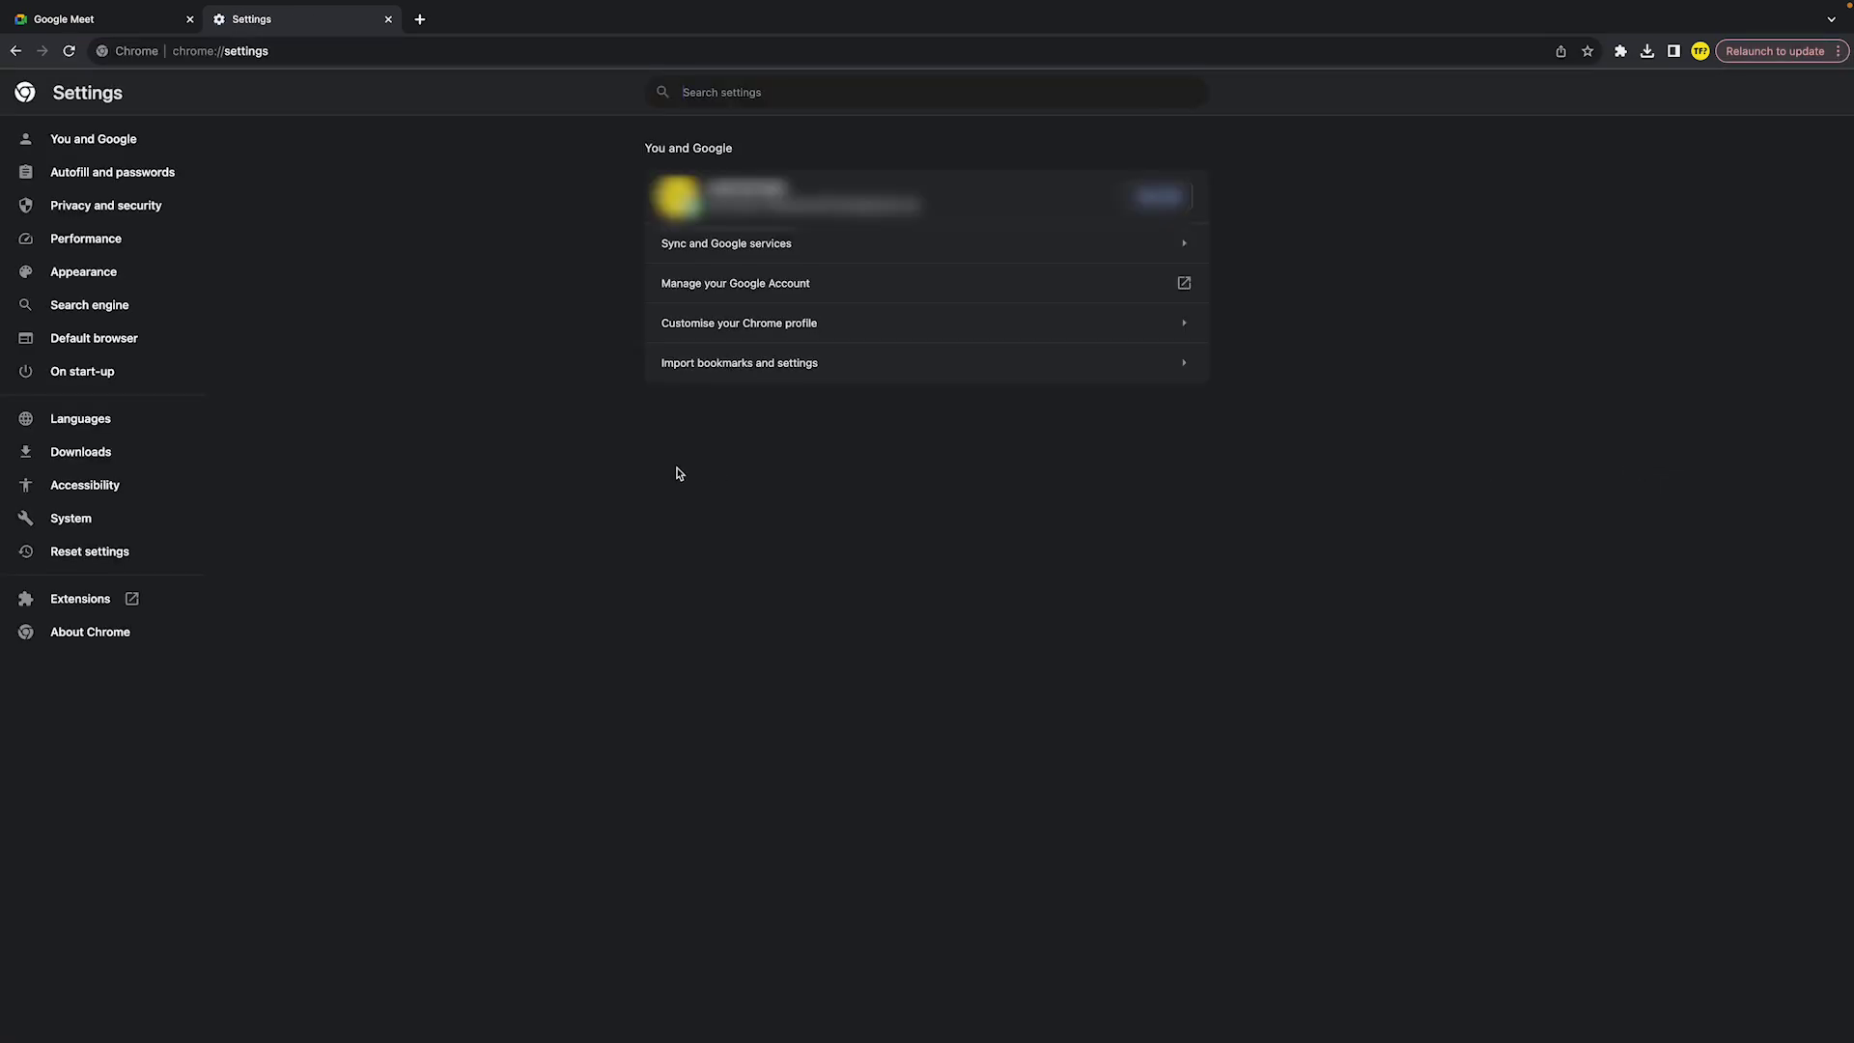
click(131, 210)
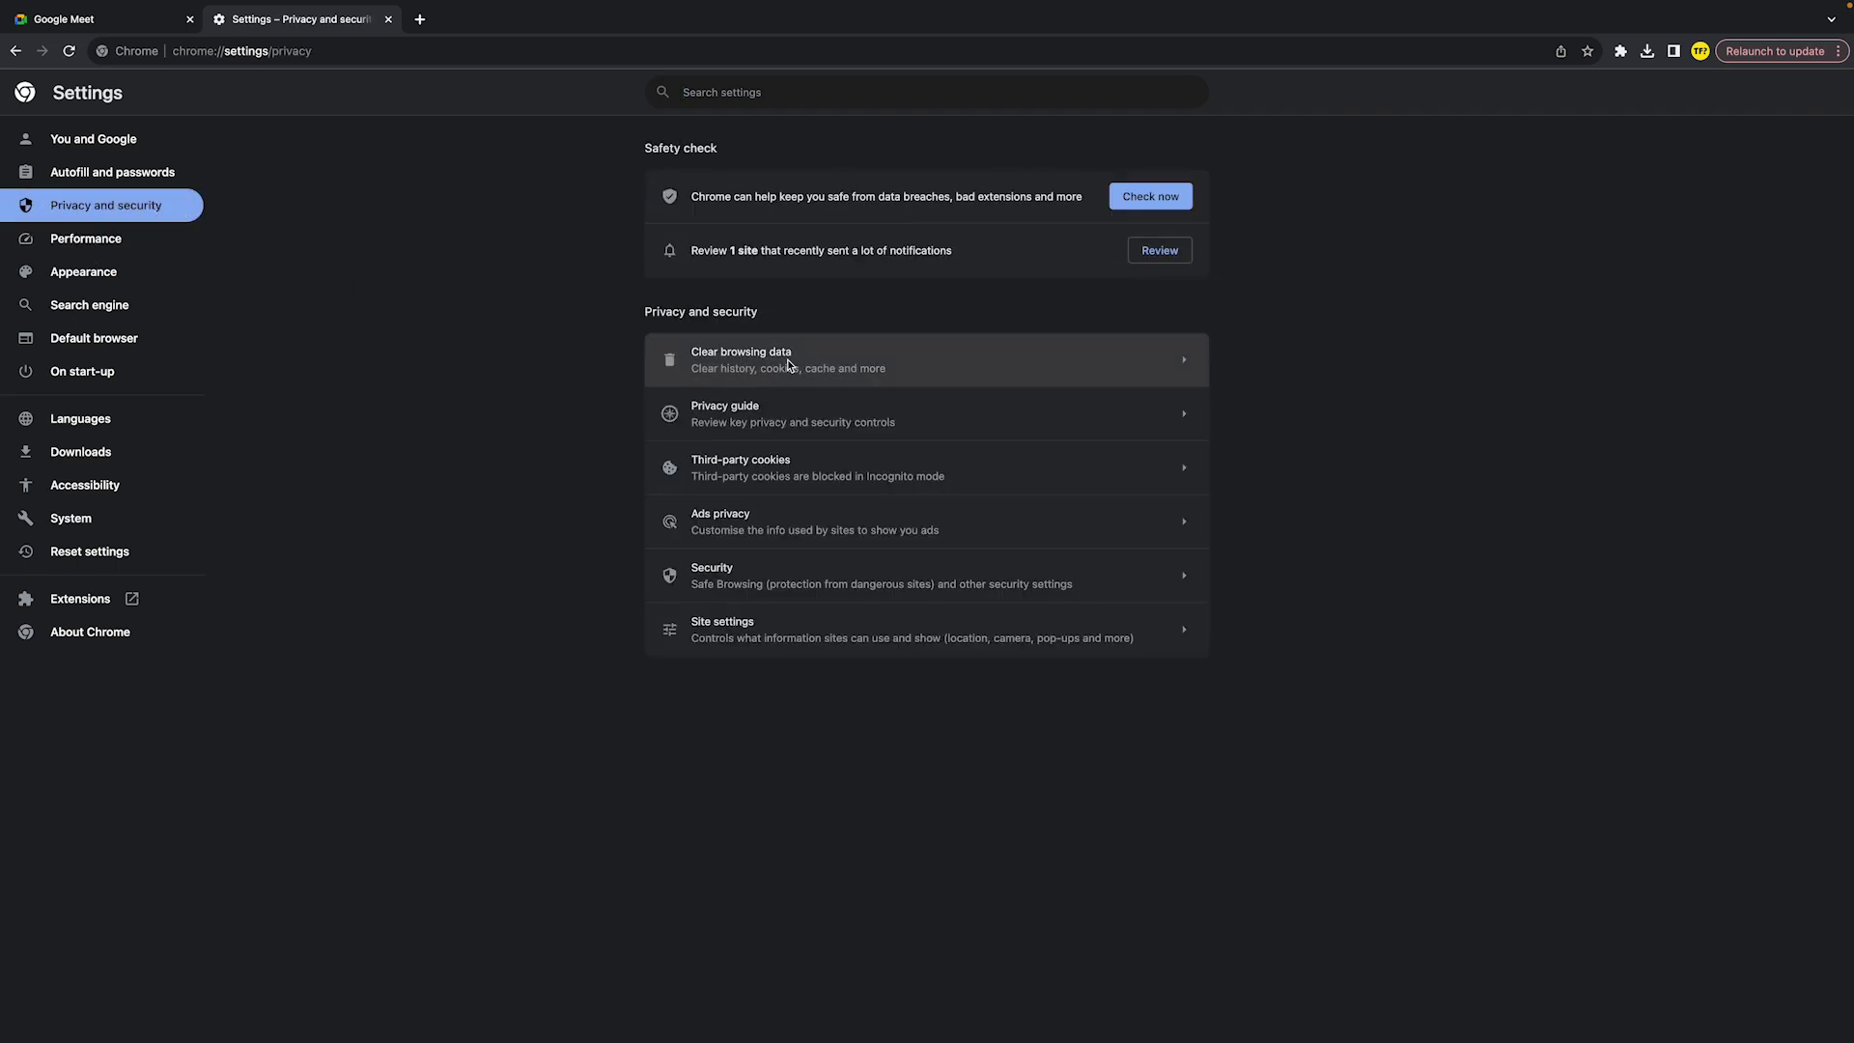
click(819, 368)
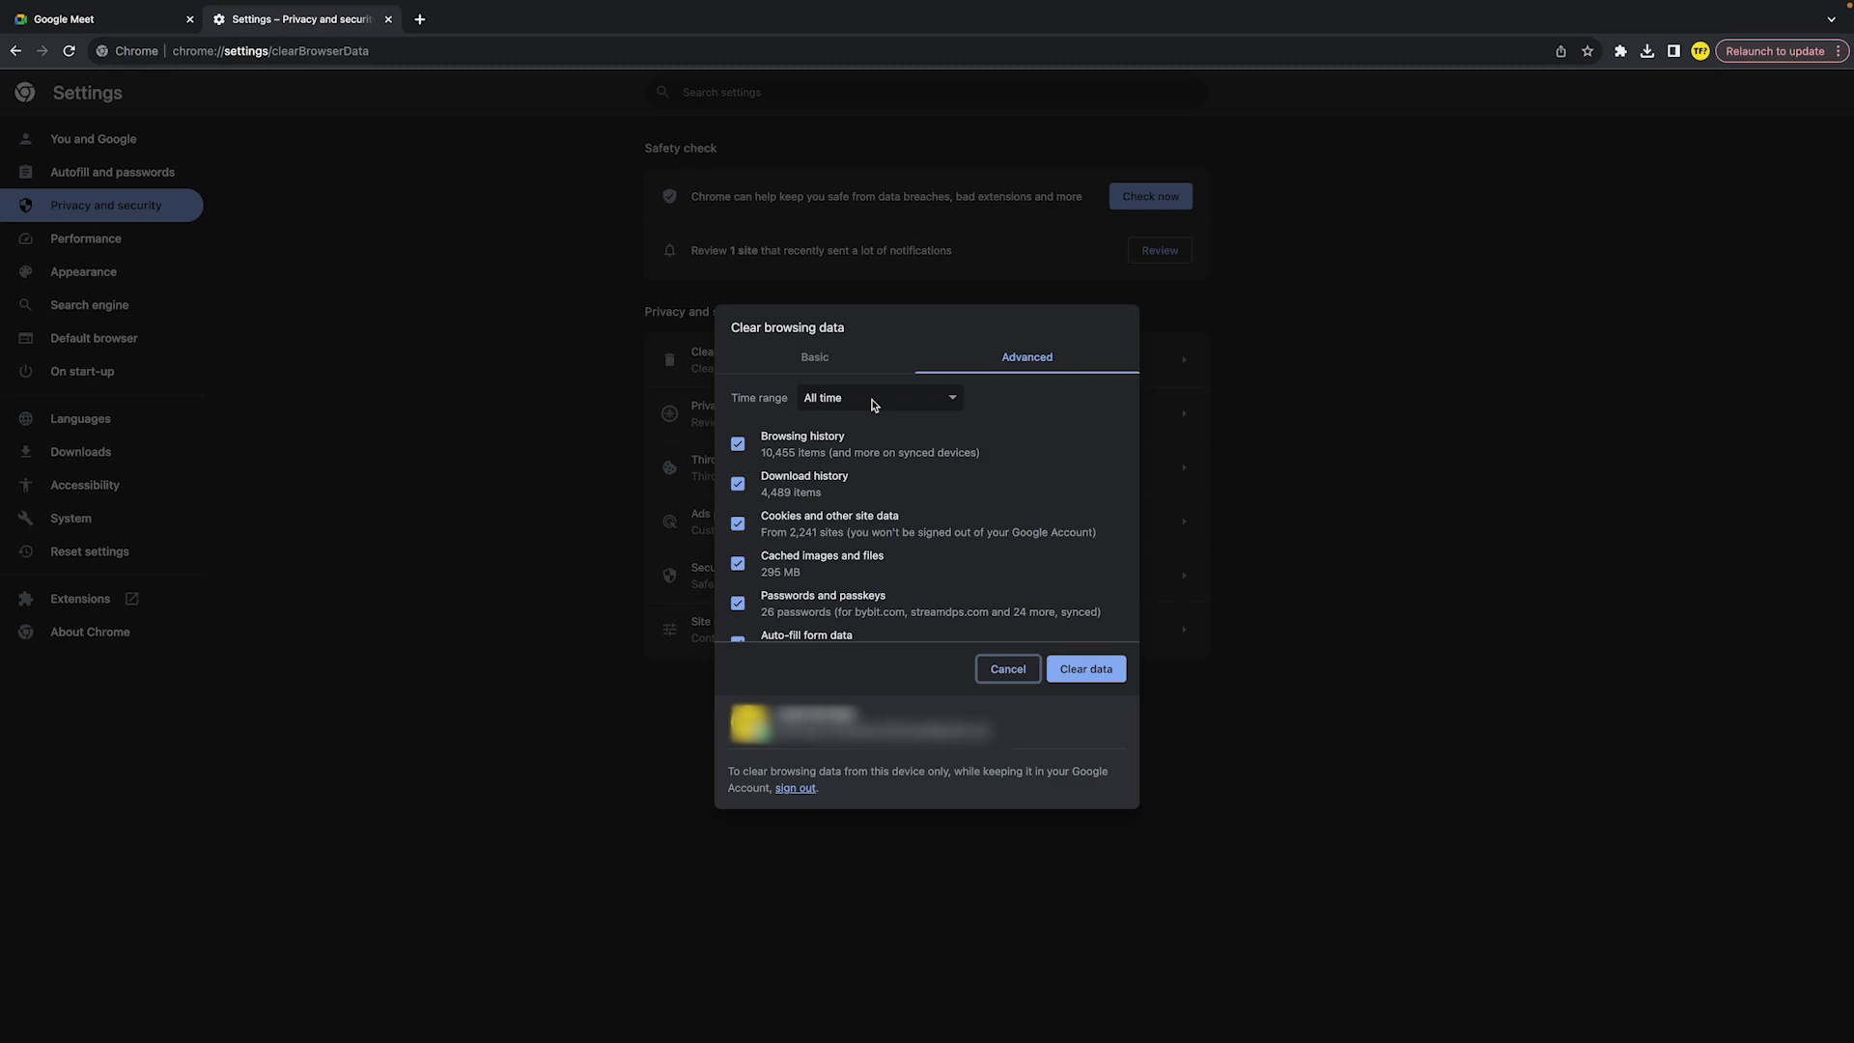
click(842, 400)
click(1018, 420)
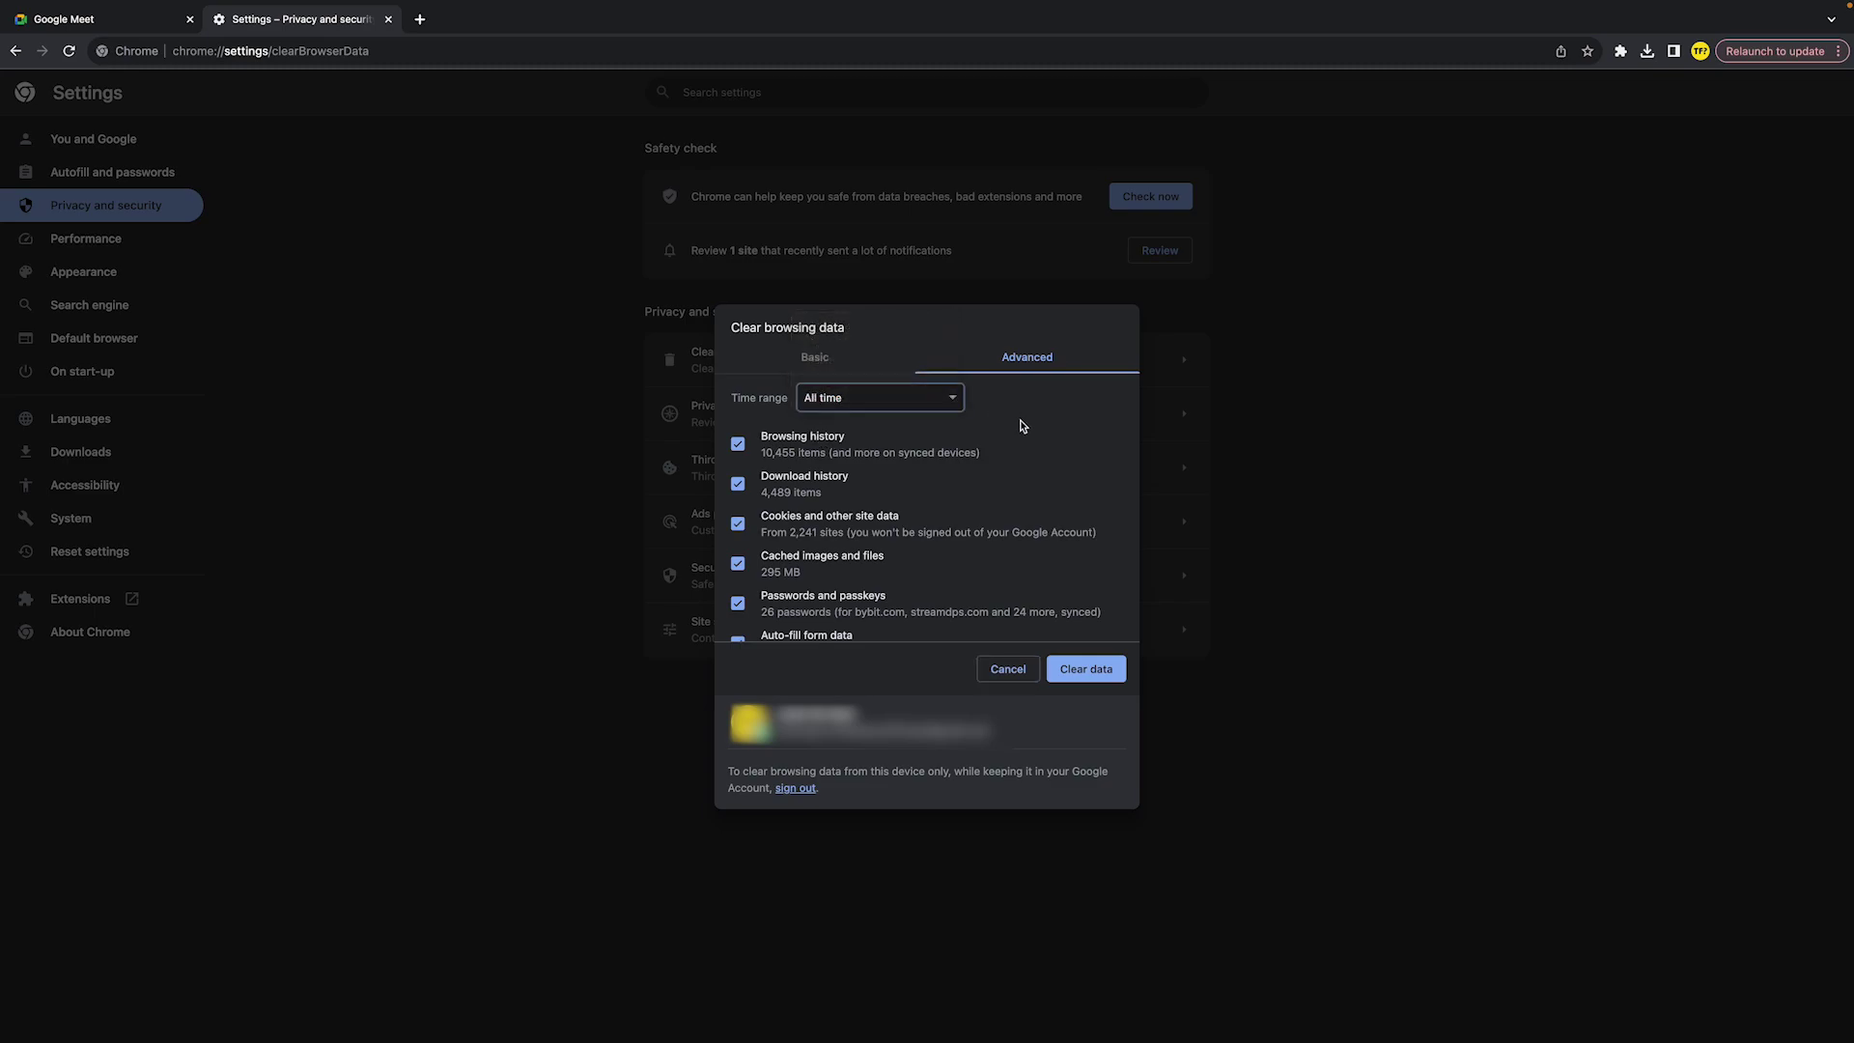
scroll(1030, 461, down, 1)
scroll(1029, 461, down, 1)
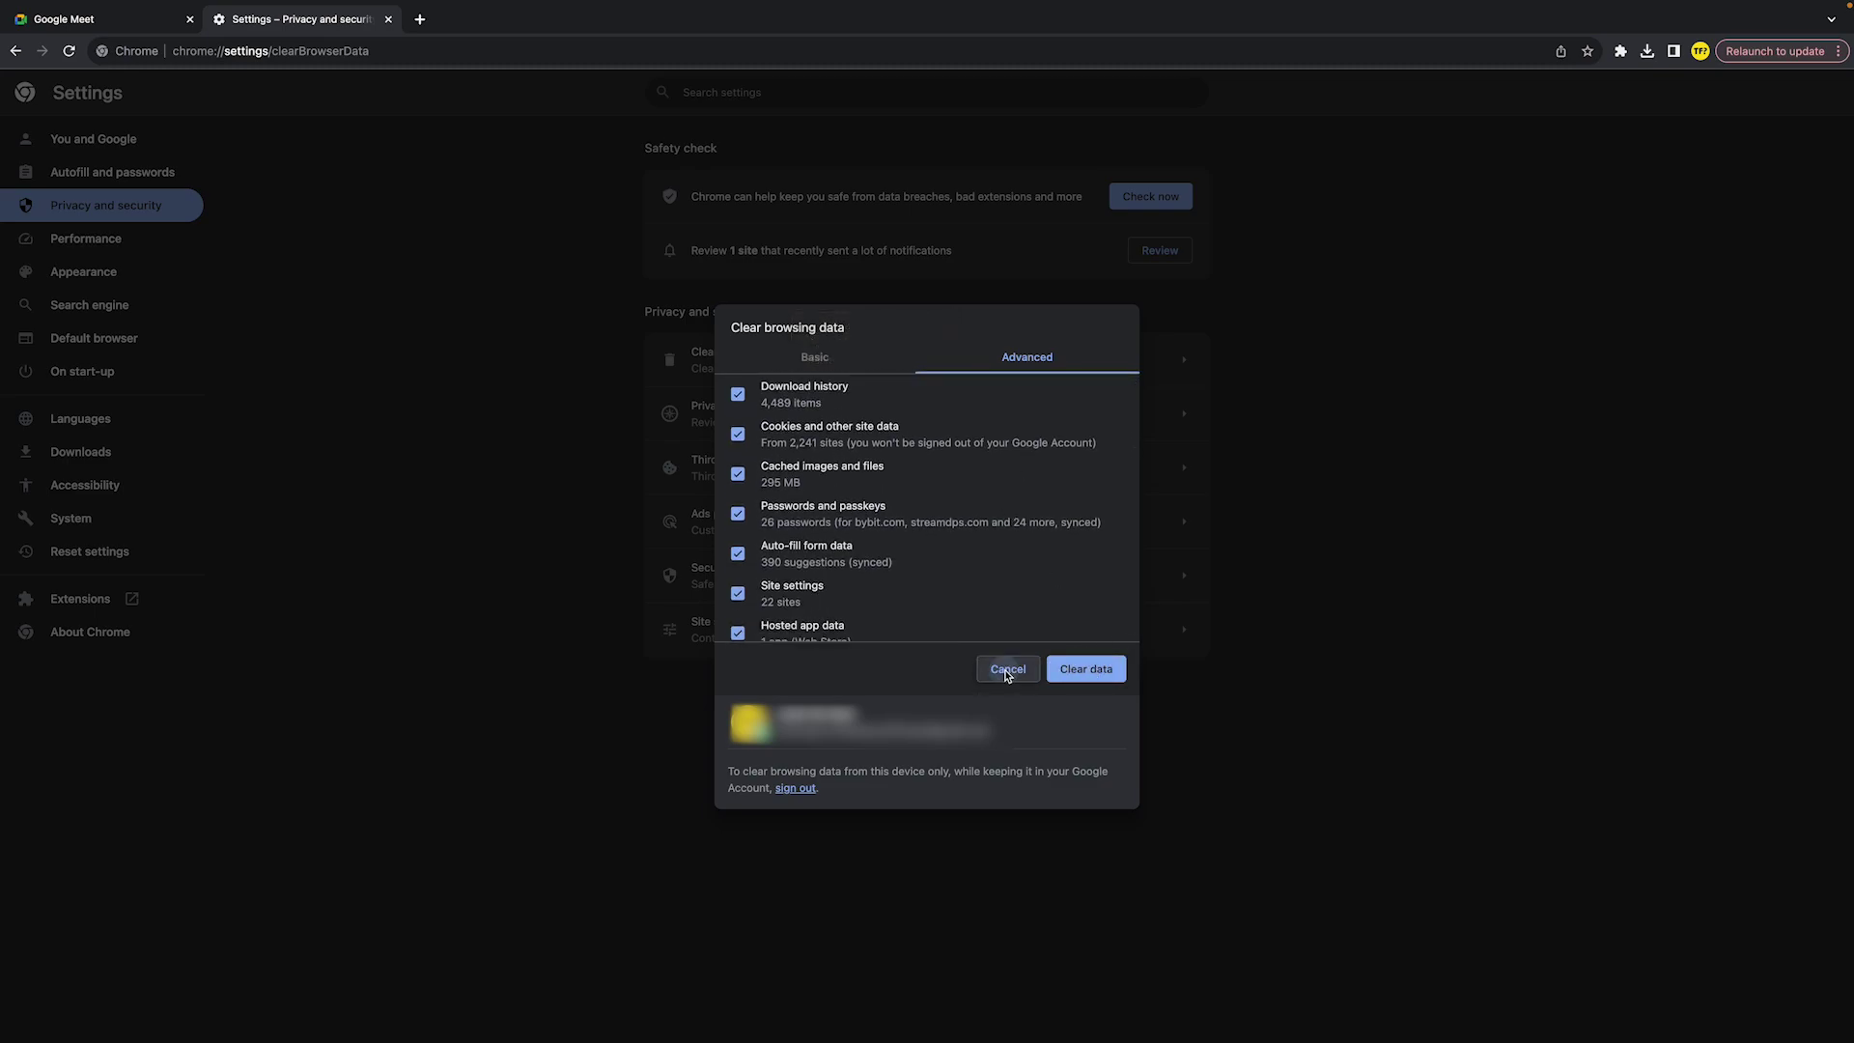
click(1009, 669)
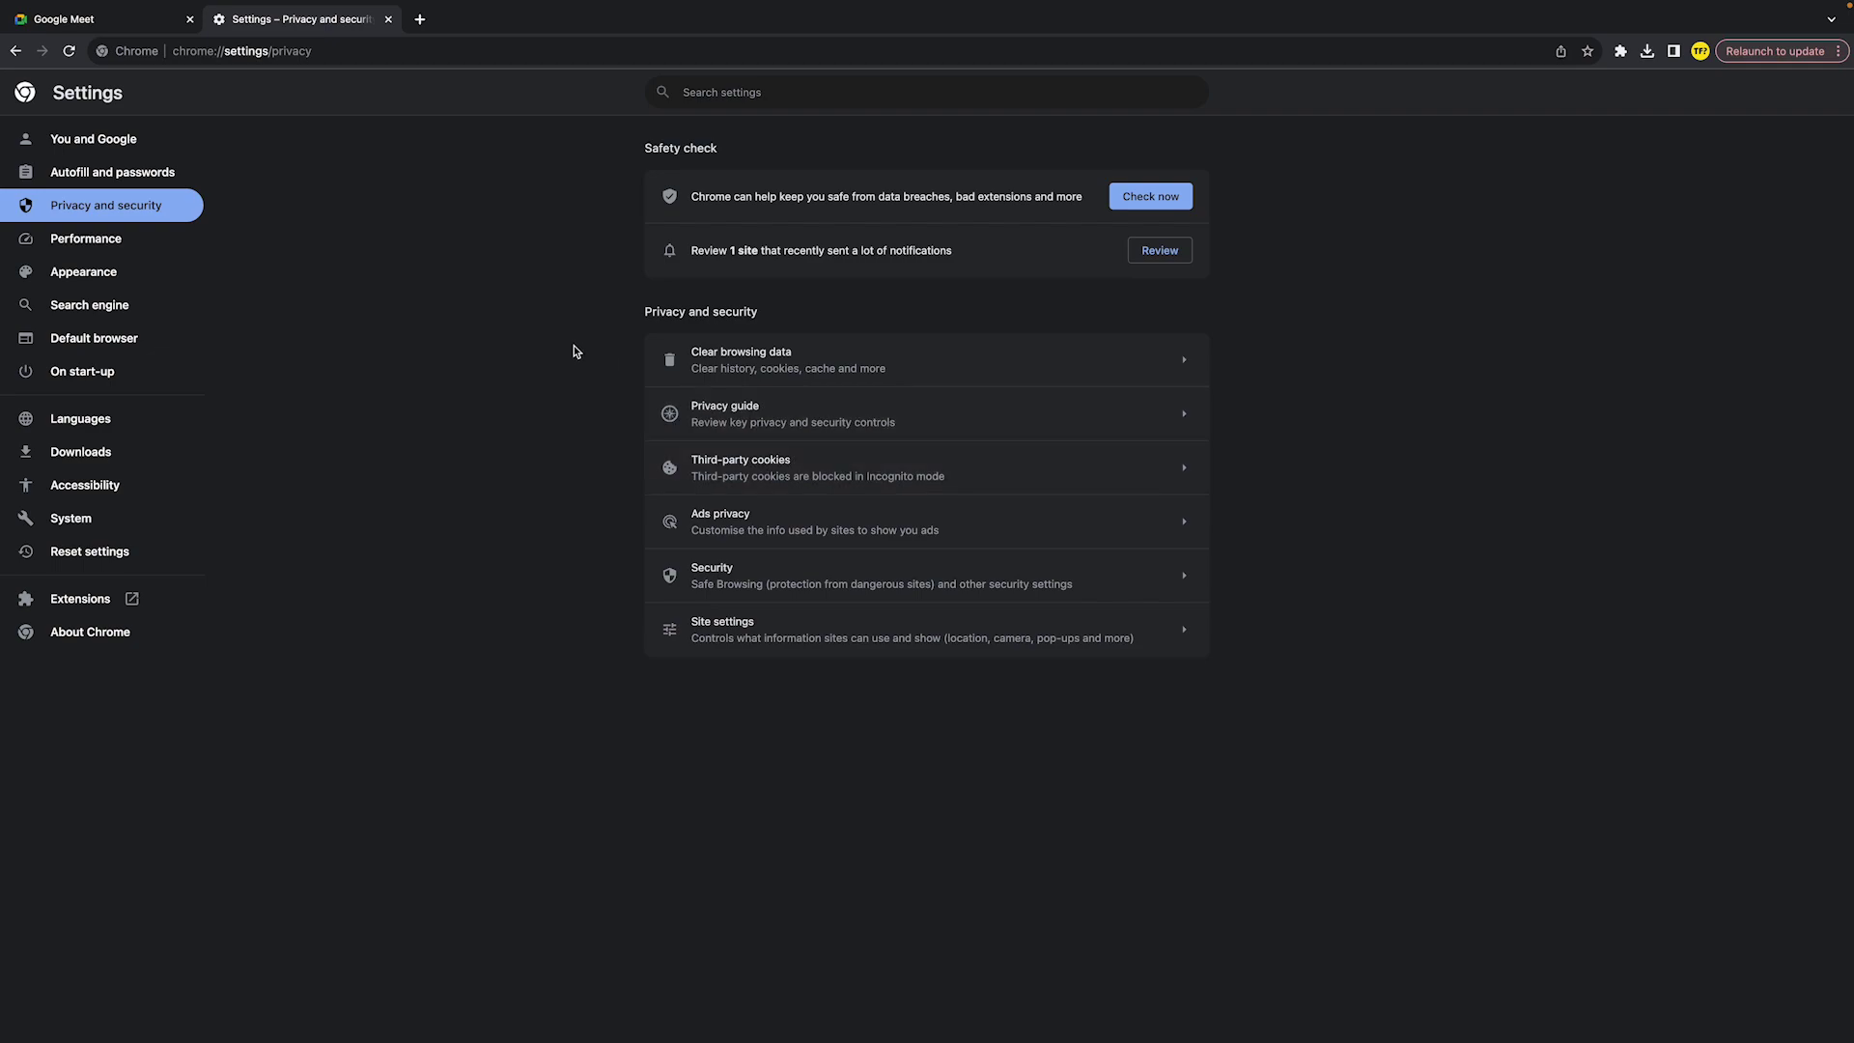
Return to Meet, then reach Chrome's About page to check version and update status
click(388, 19)
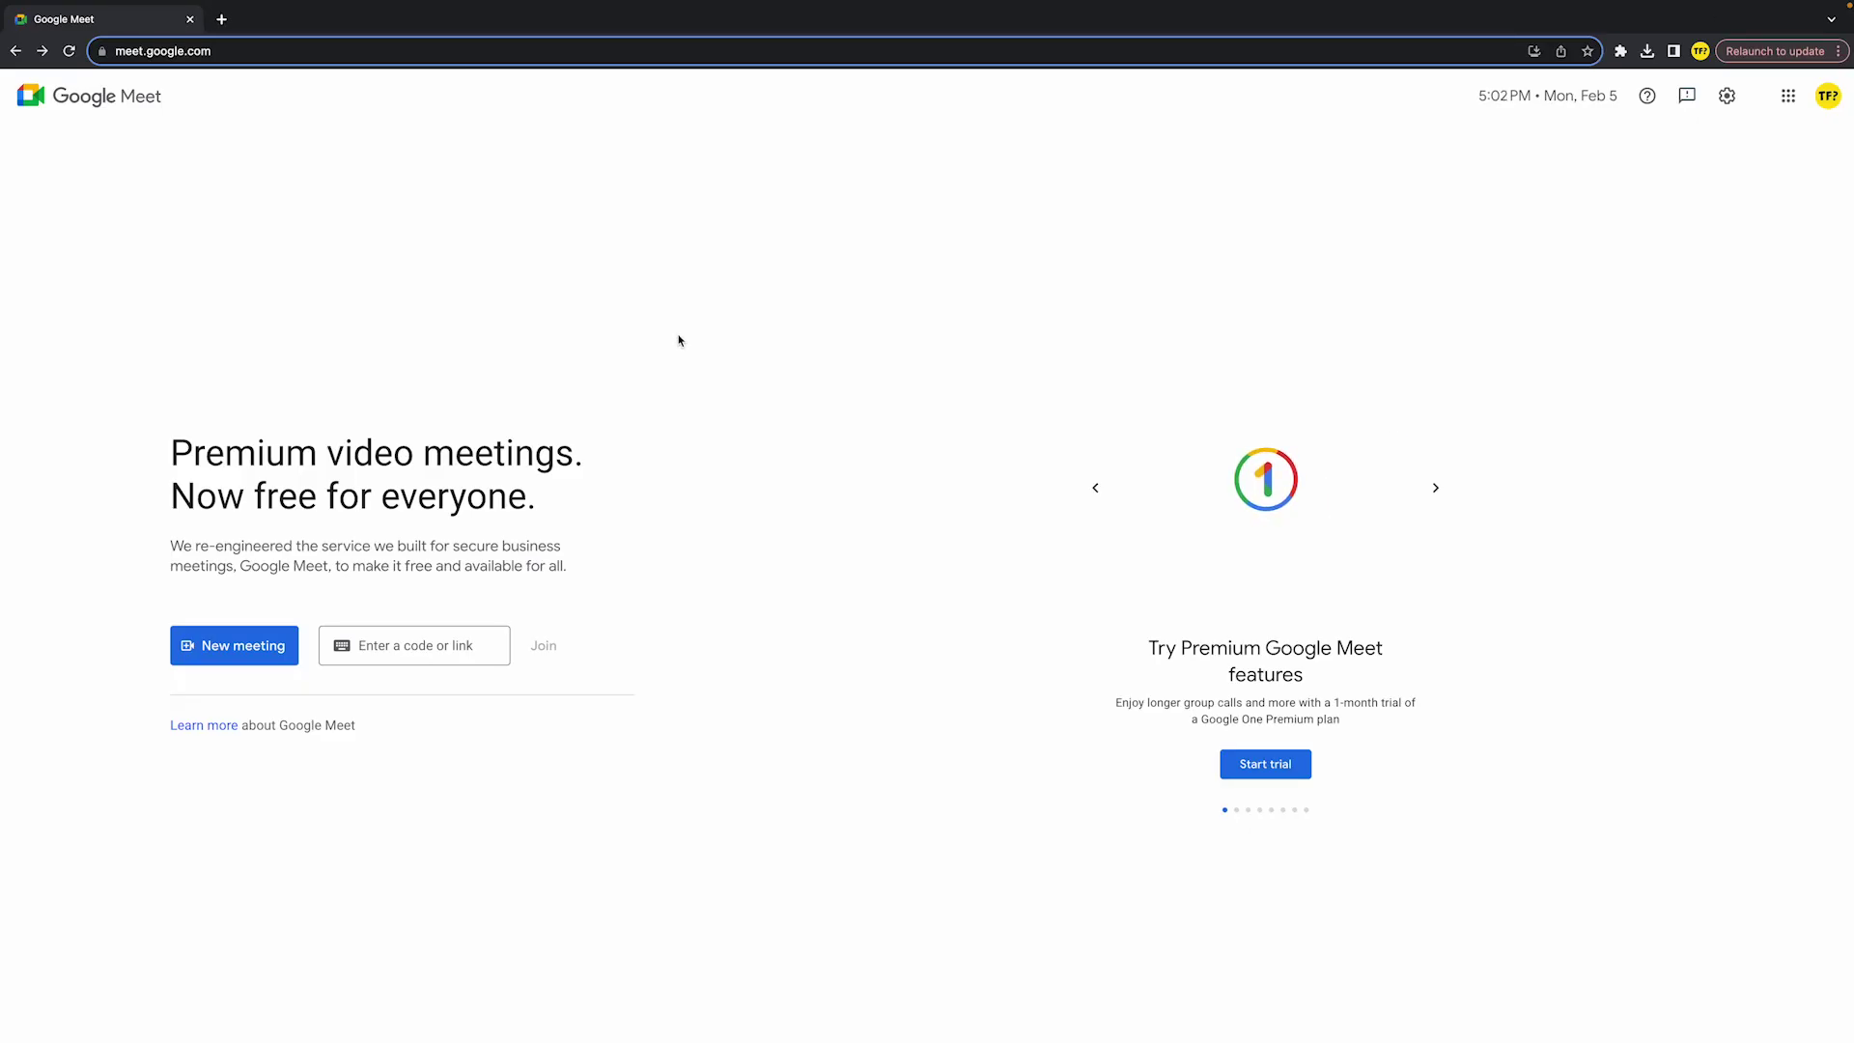
click(222, 18)
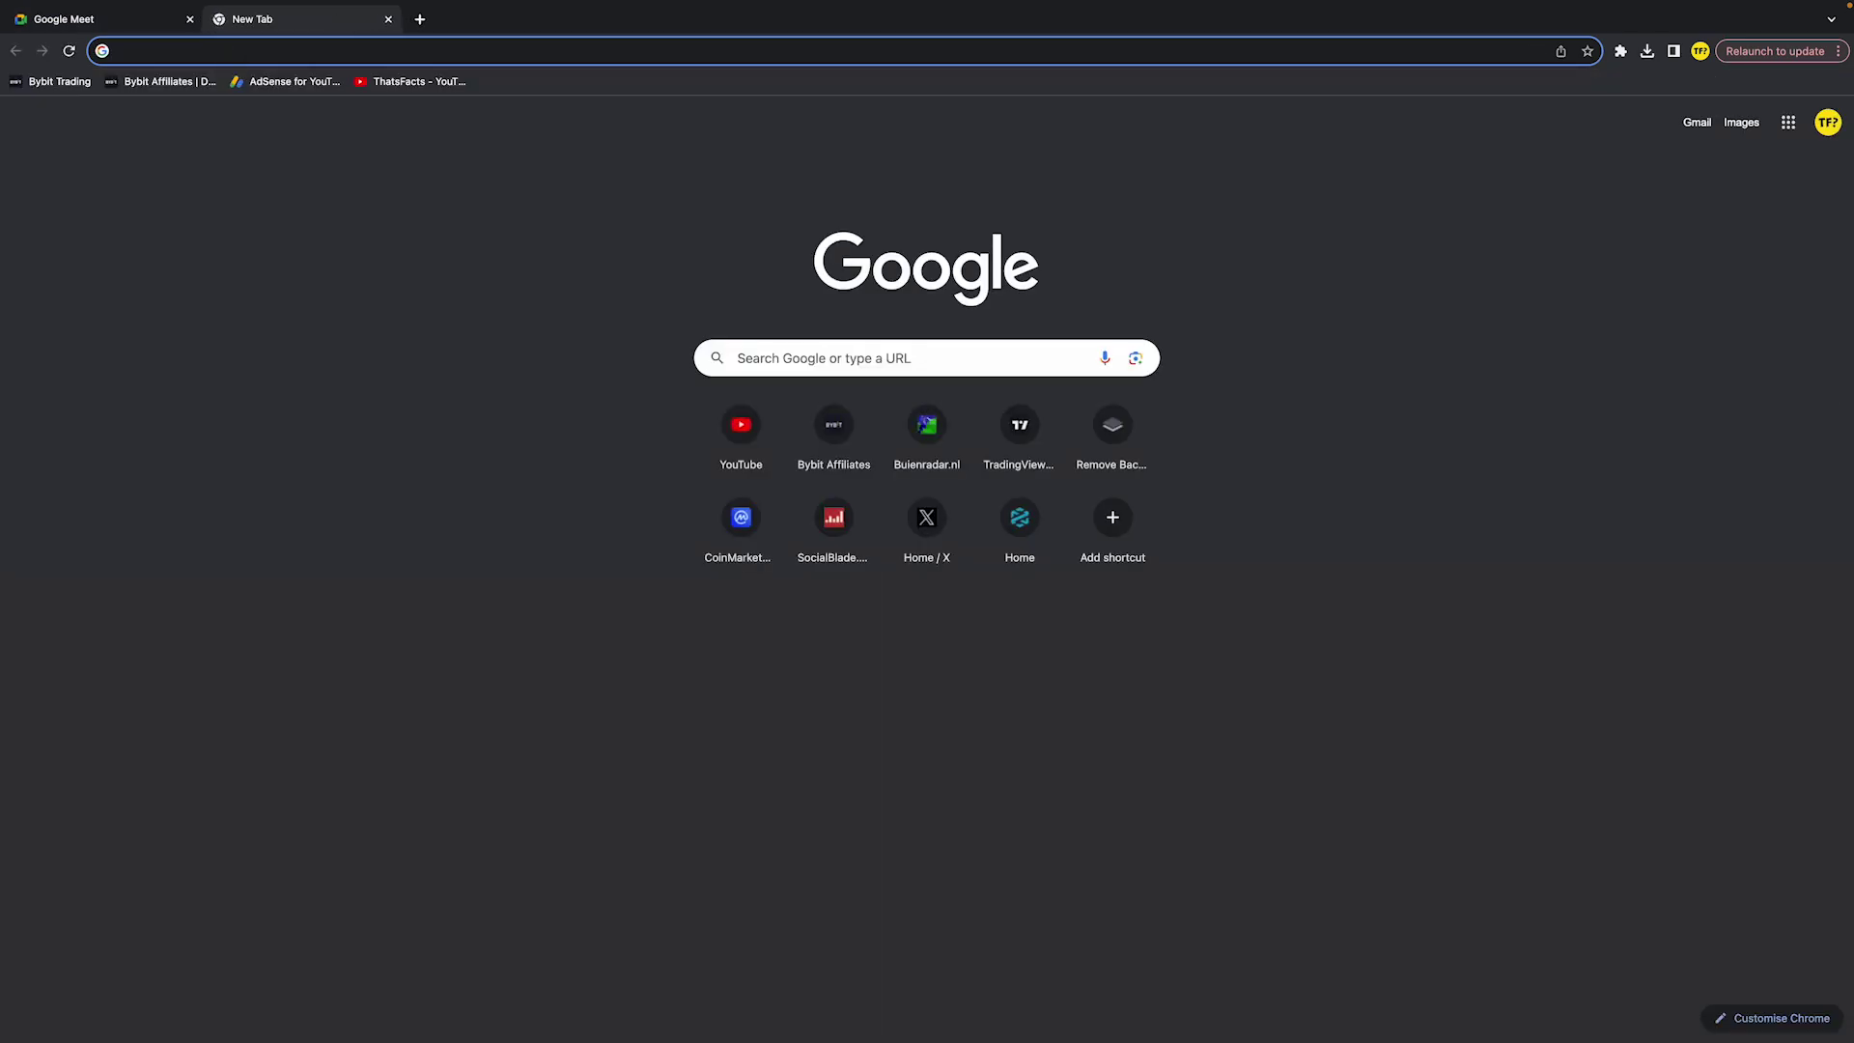
click(1836, 53)
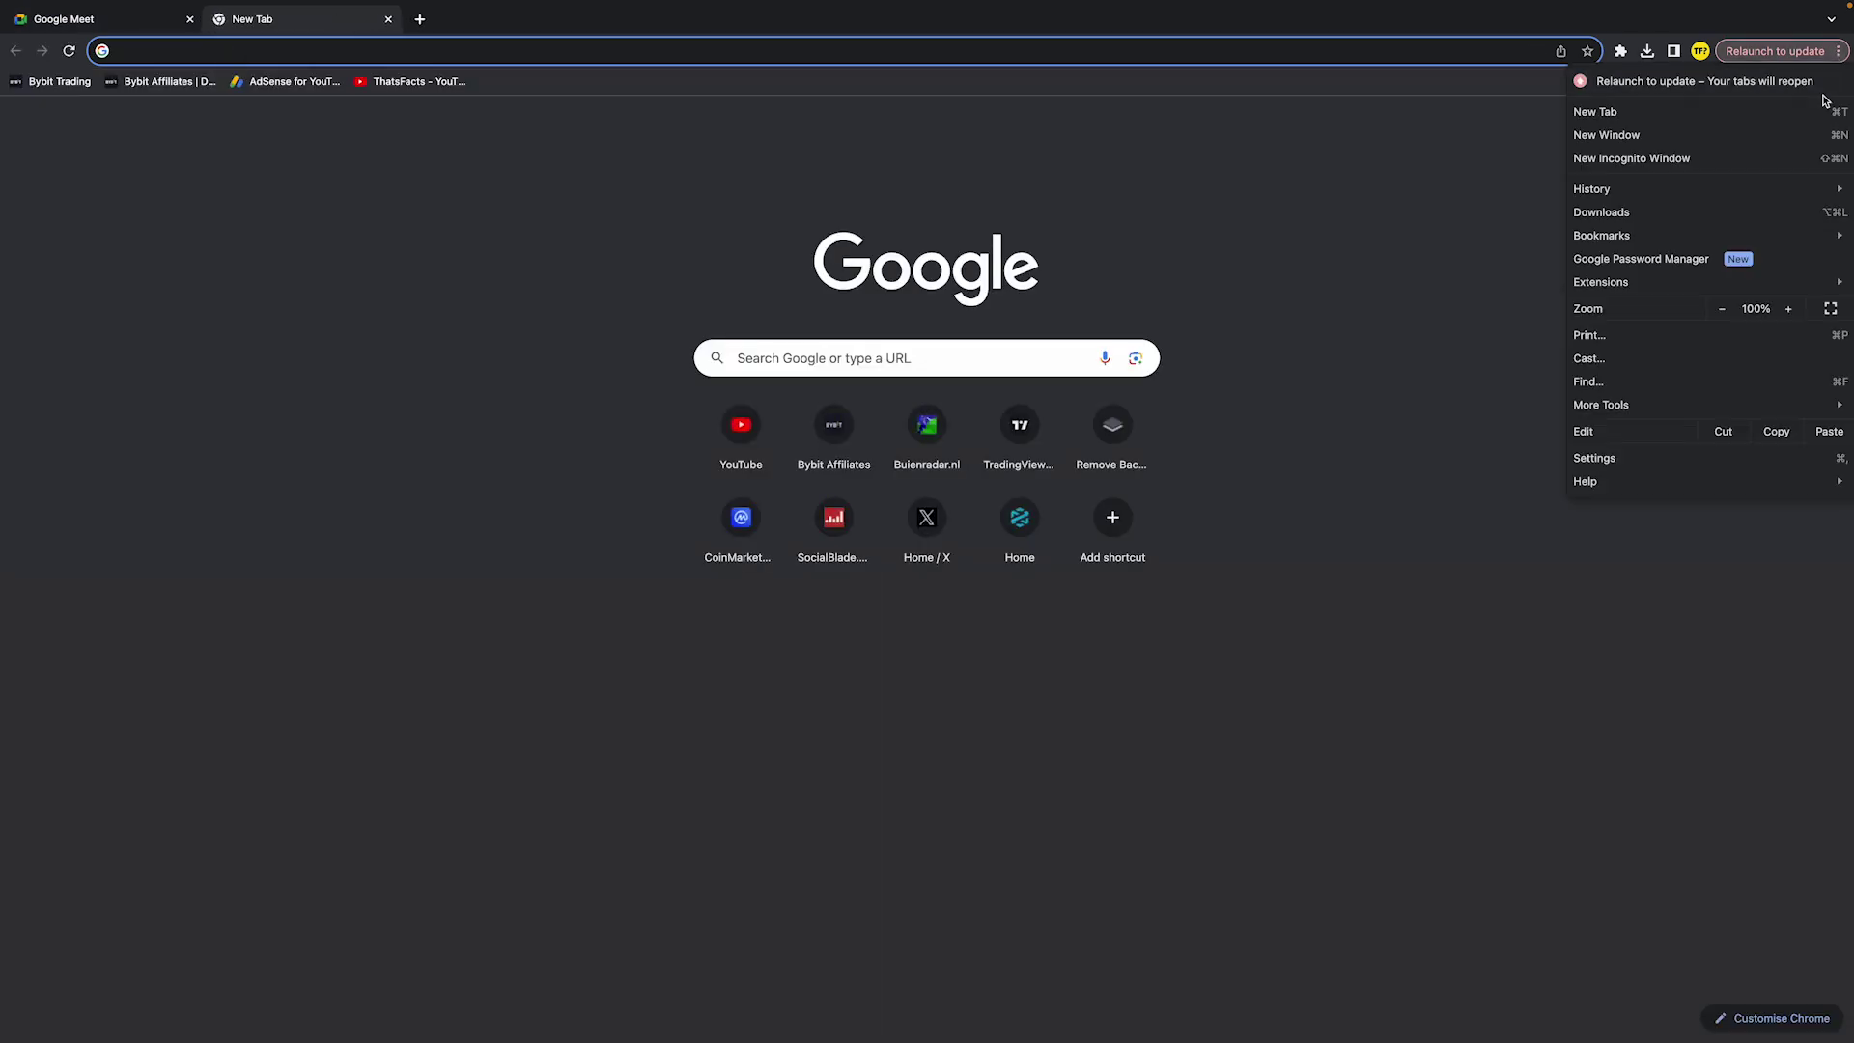
click(1624, 462)
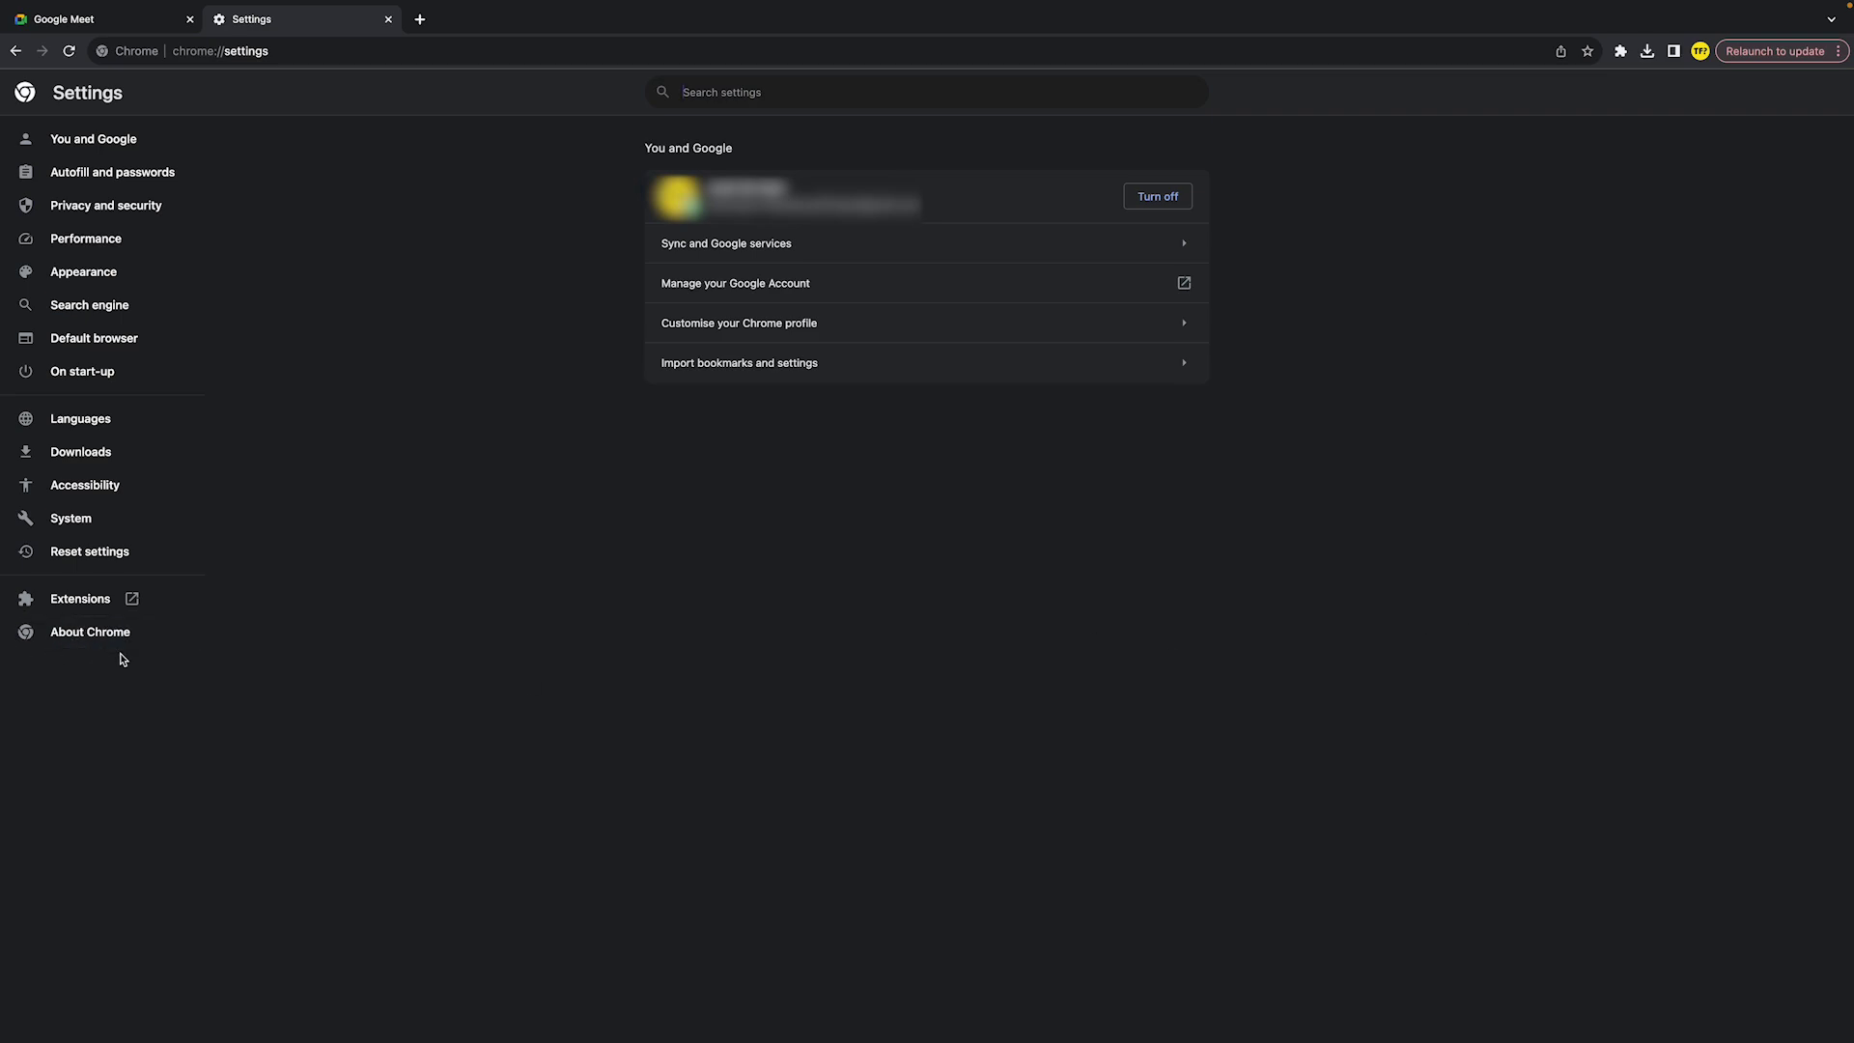
click(65, 637)
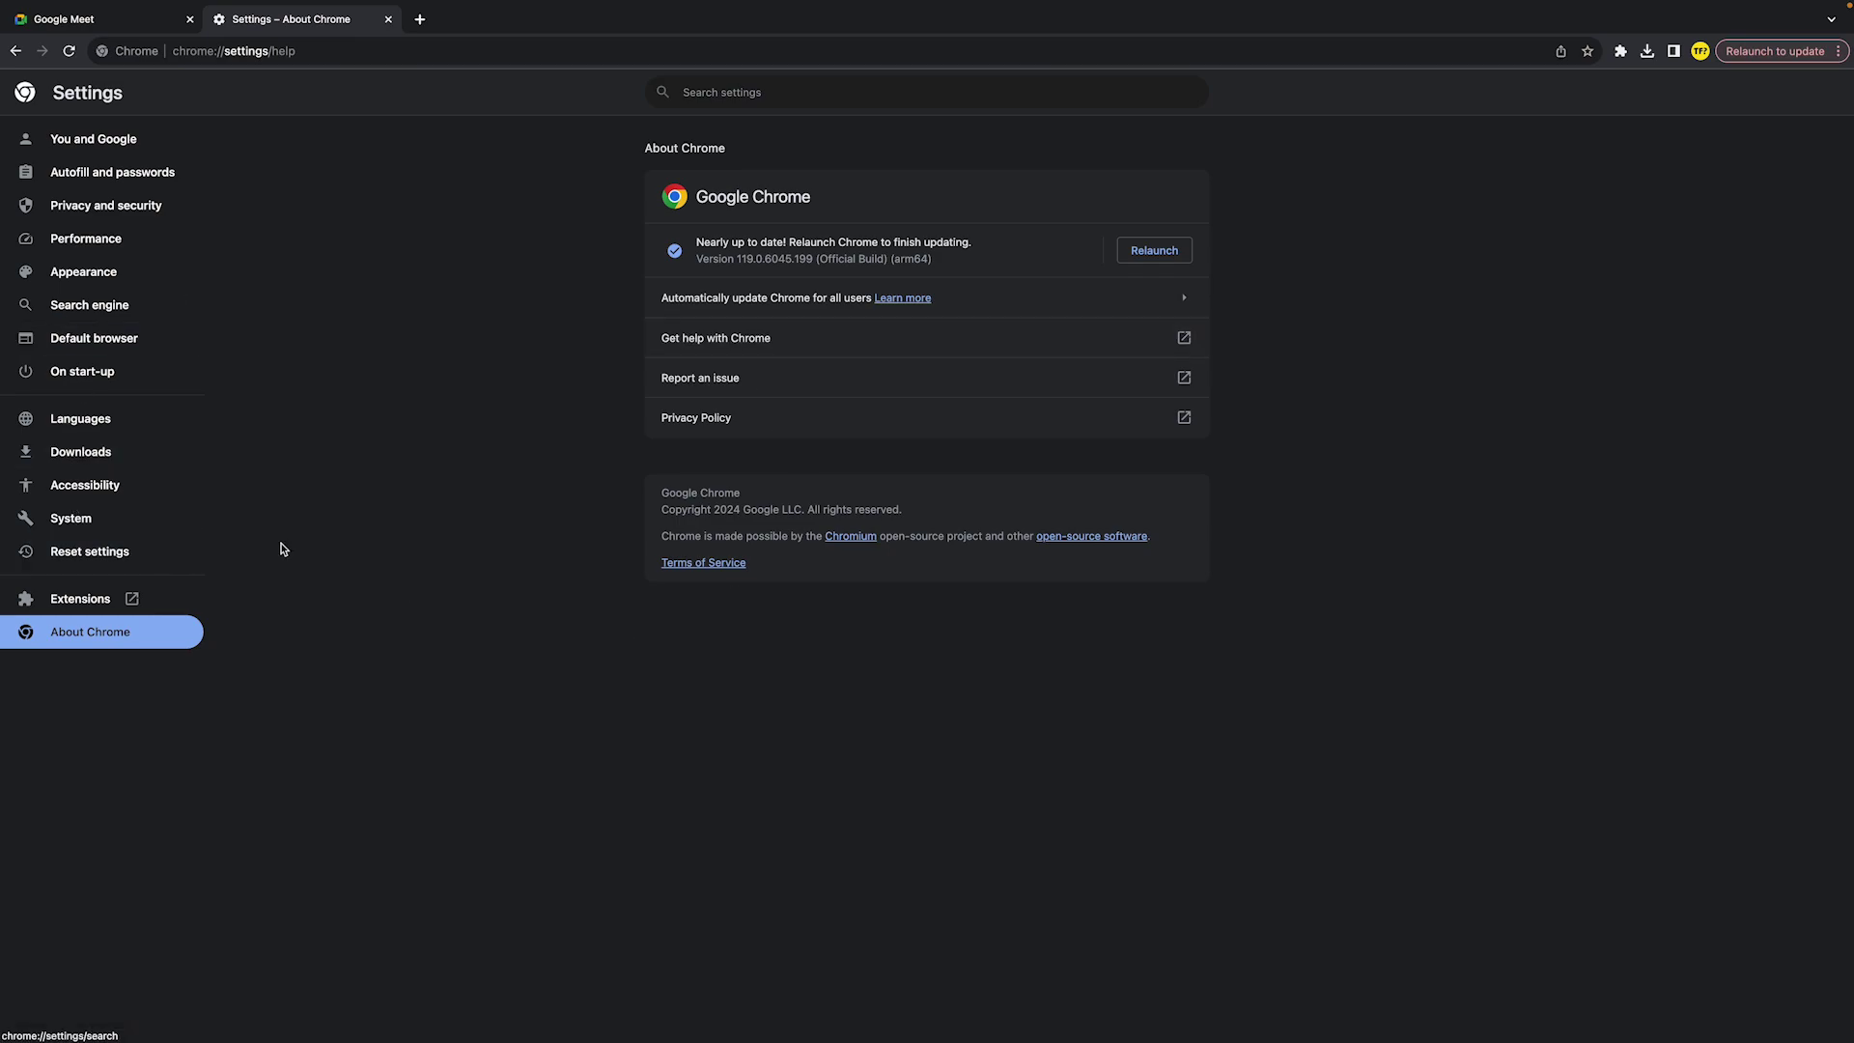
View the Reset settings page without resetting, then return to the Google Meet tab
click(68, 566)
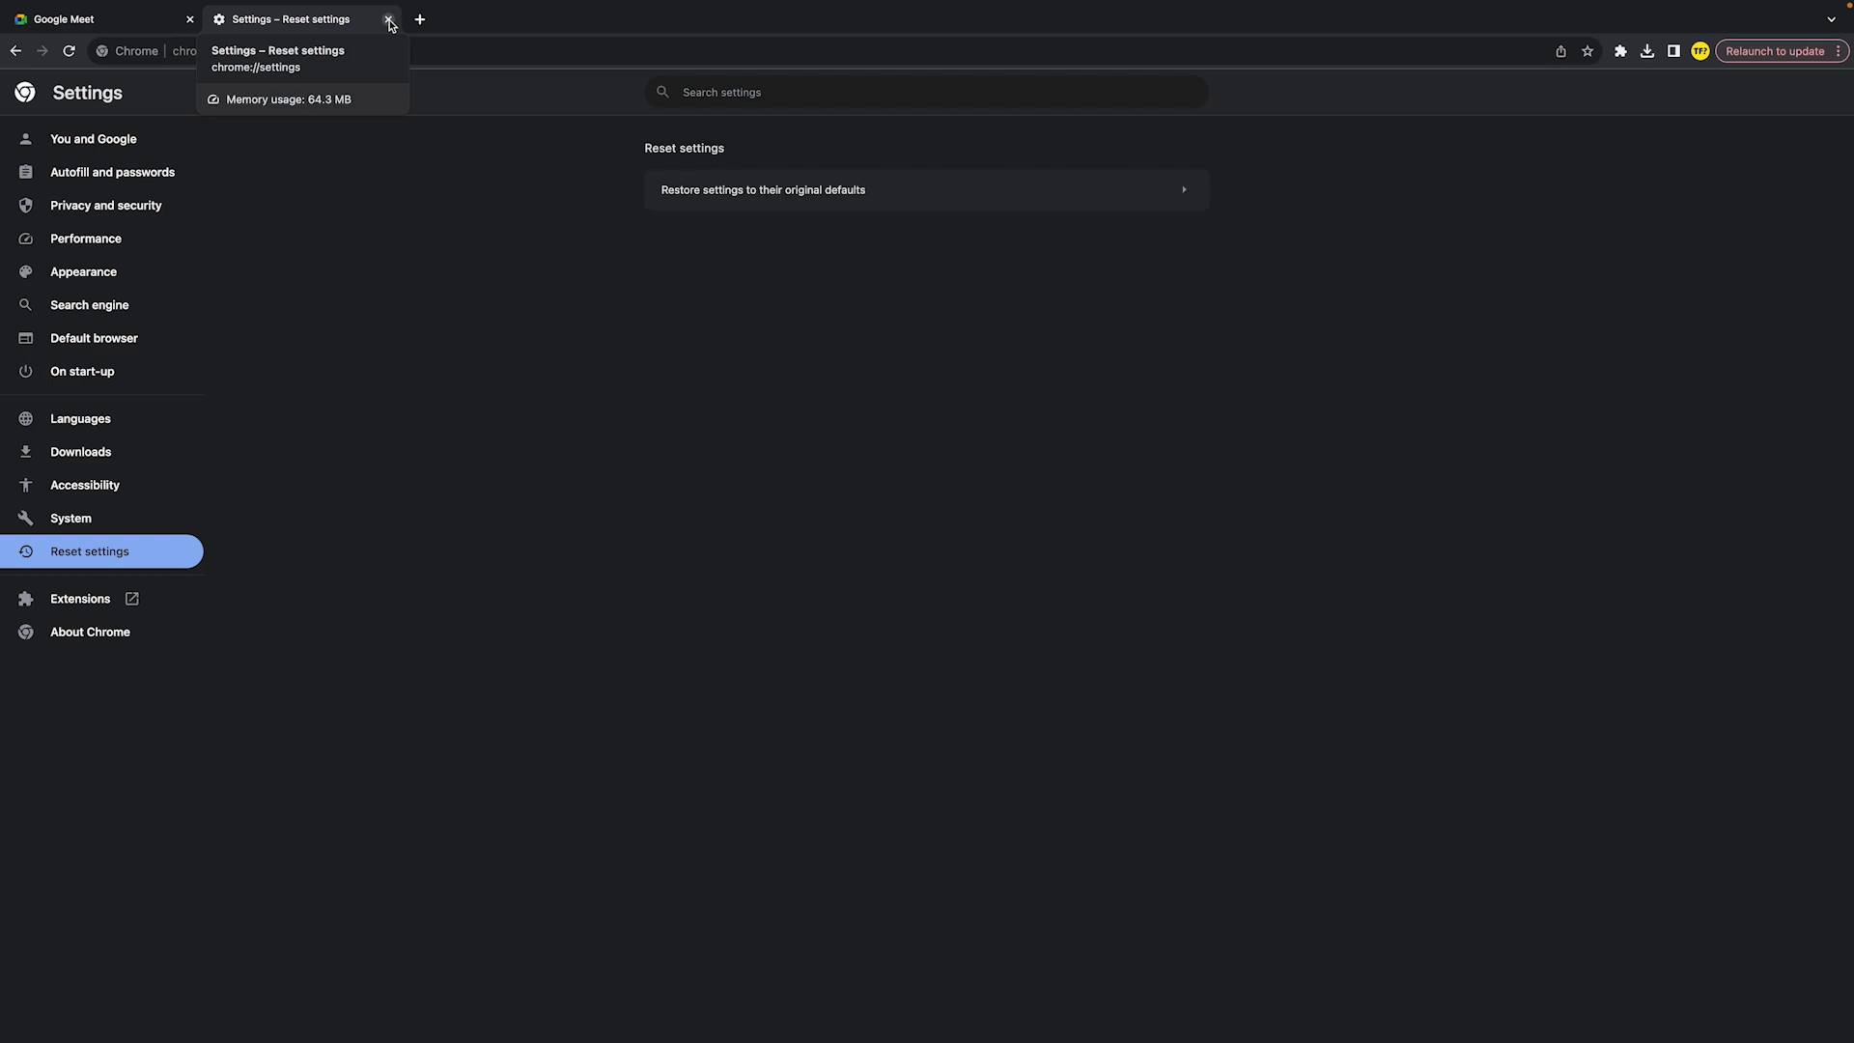
click(389, 20)
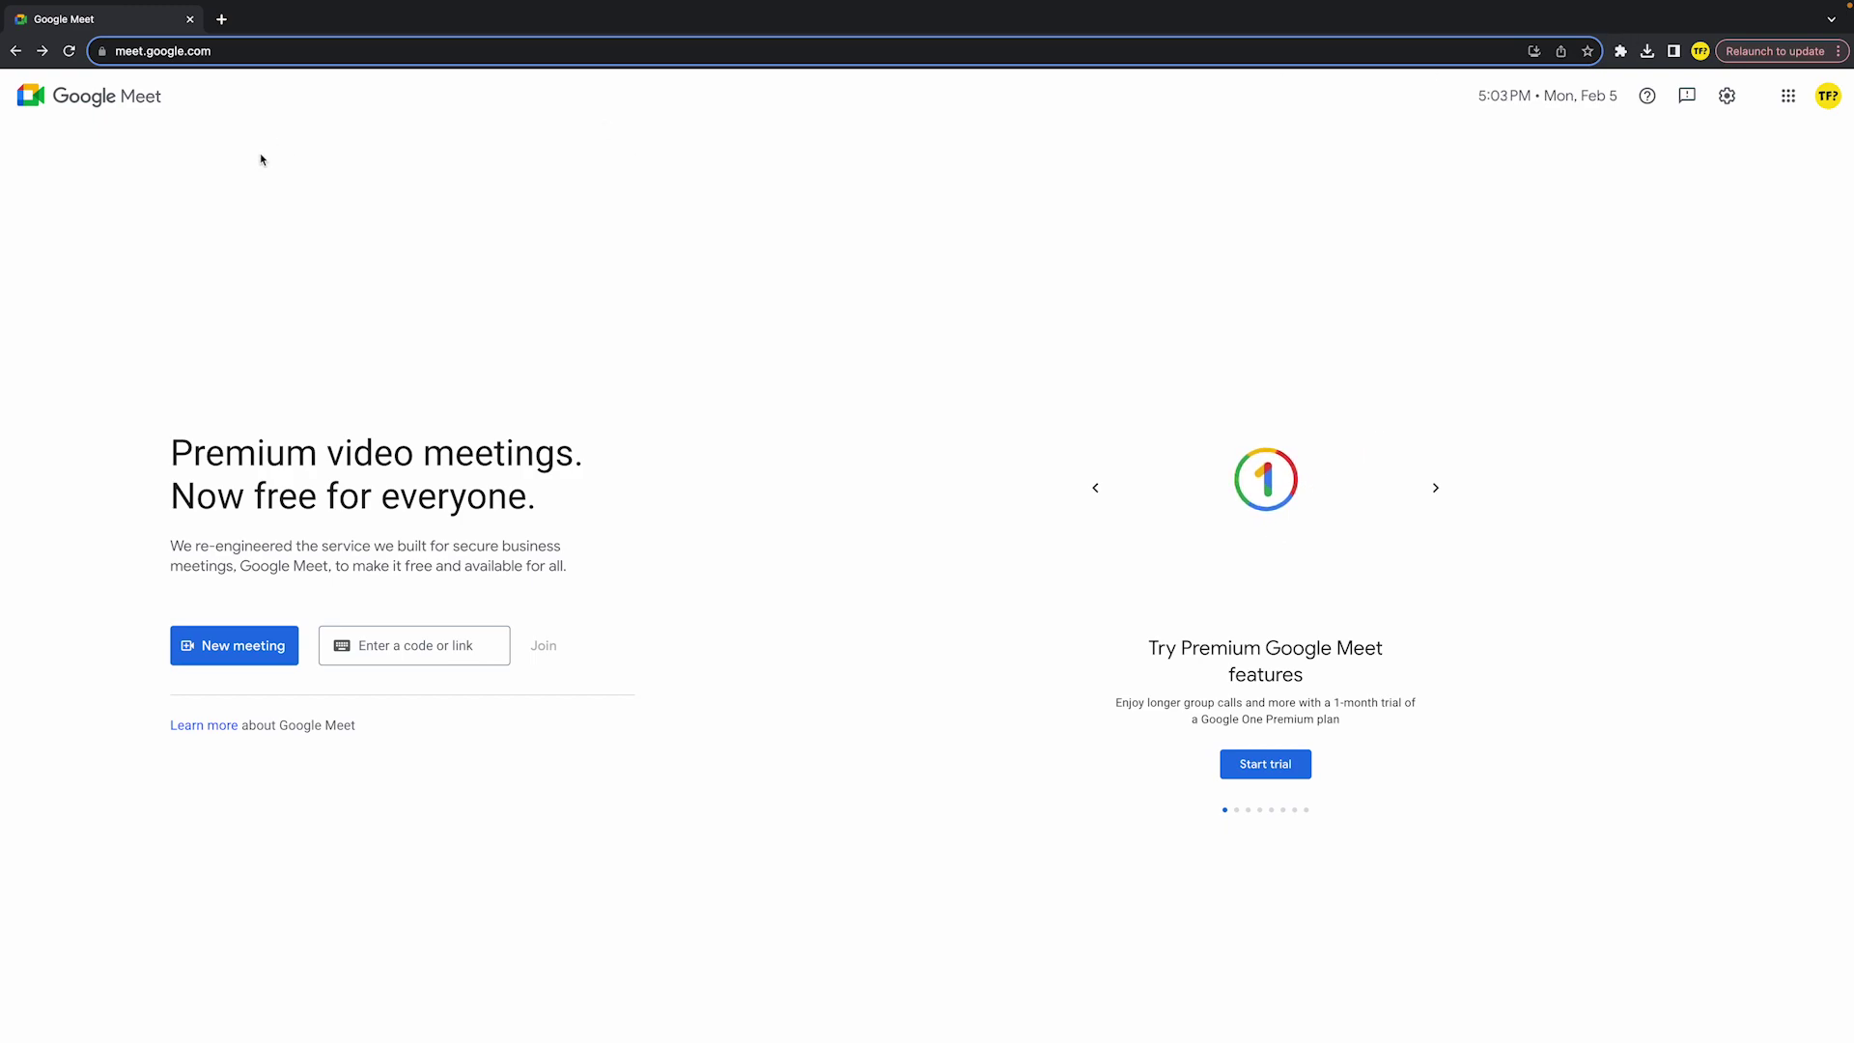
Delete stored data and cookies for meet.google.com via its site settings and return to Meet
click(102, 51)
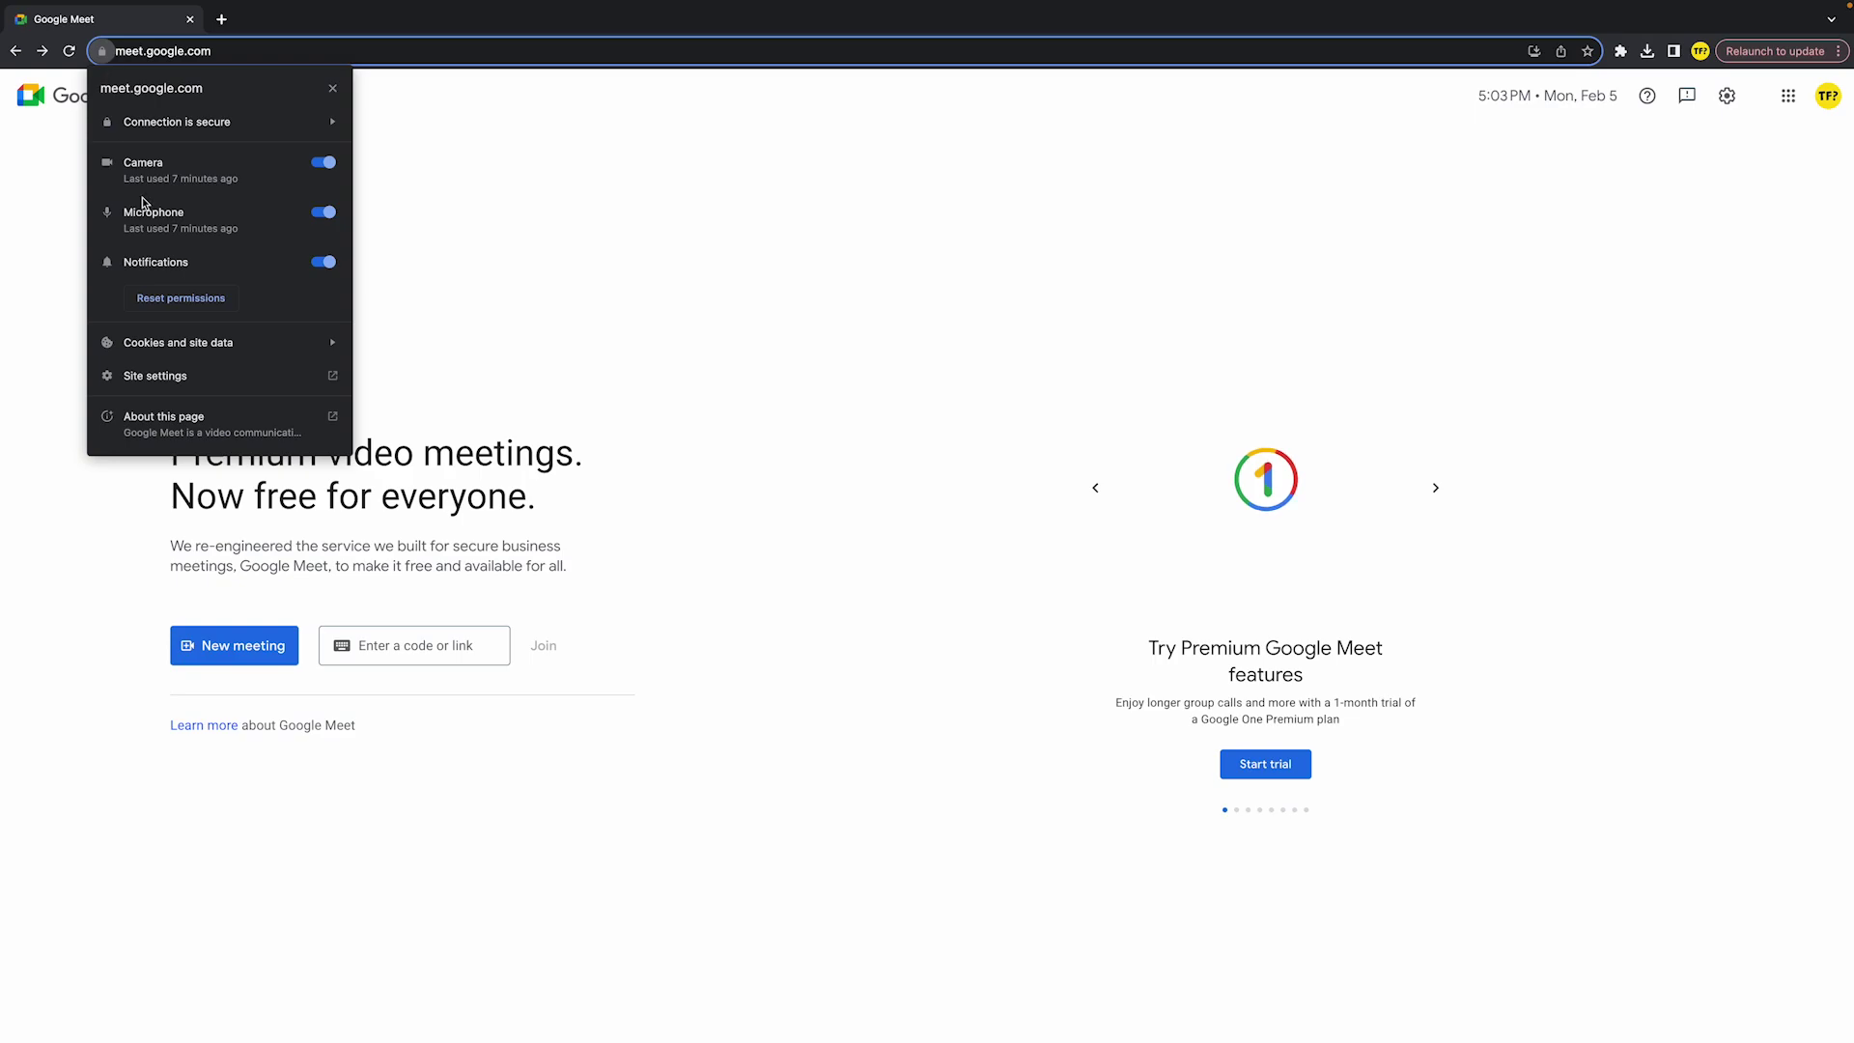
click(156, 378)
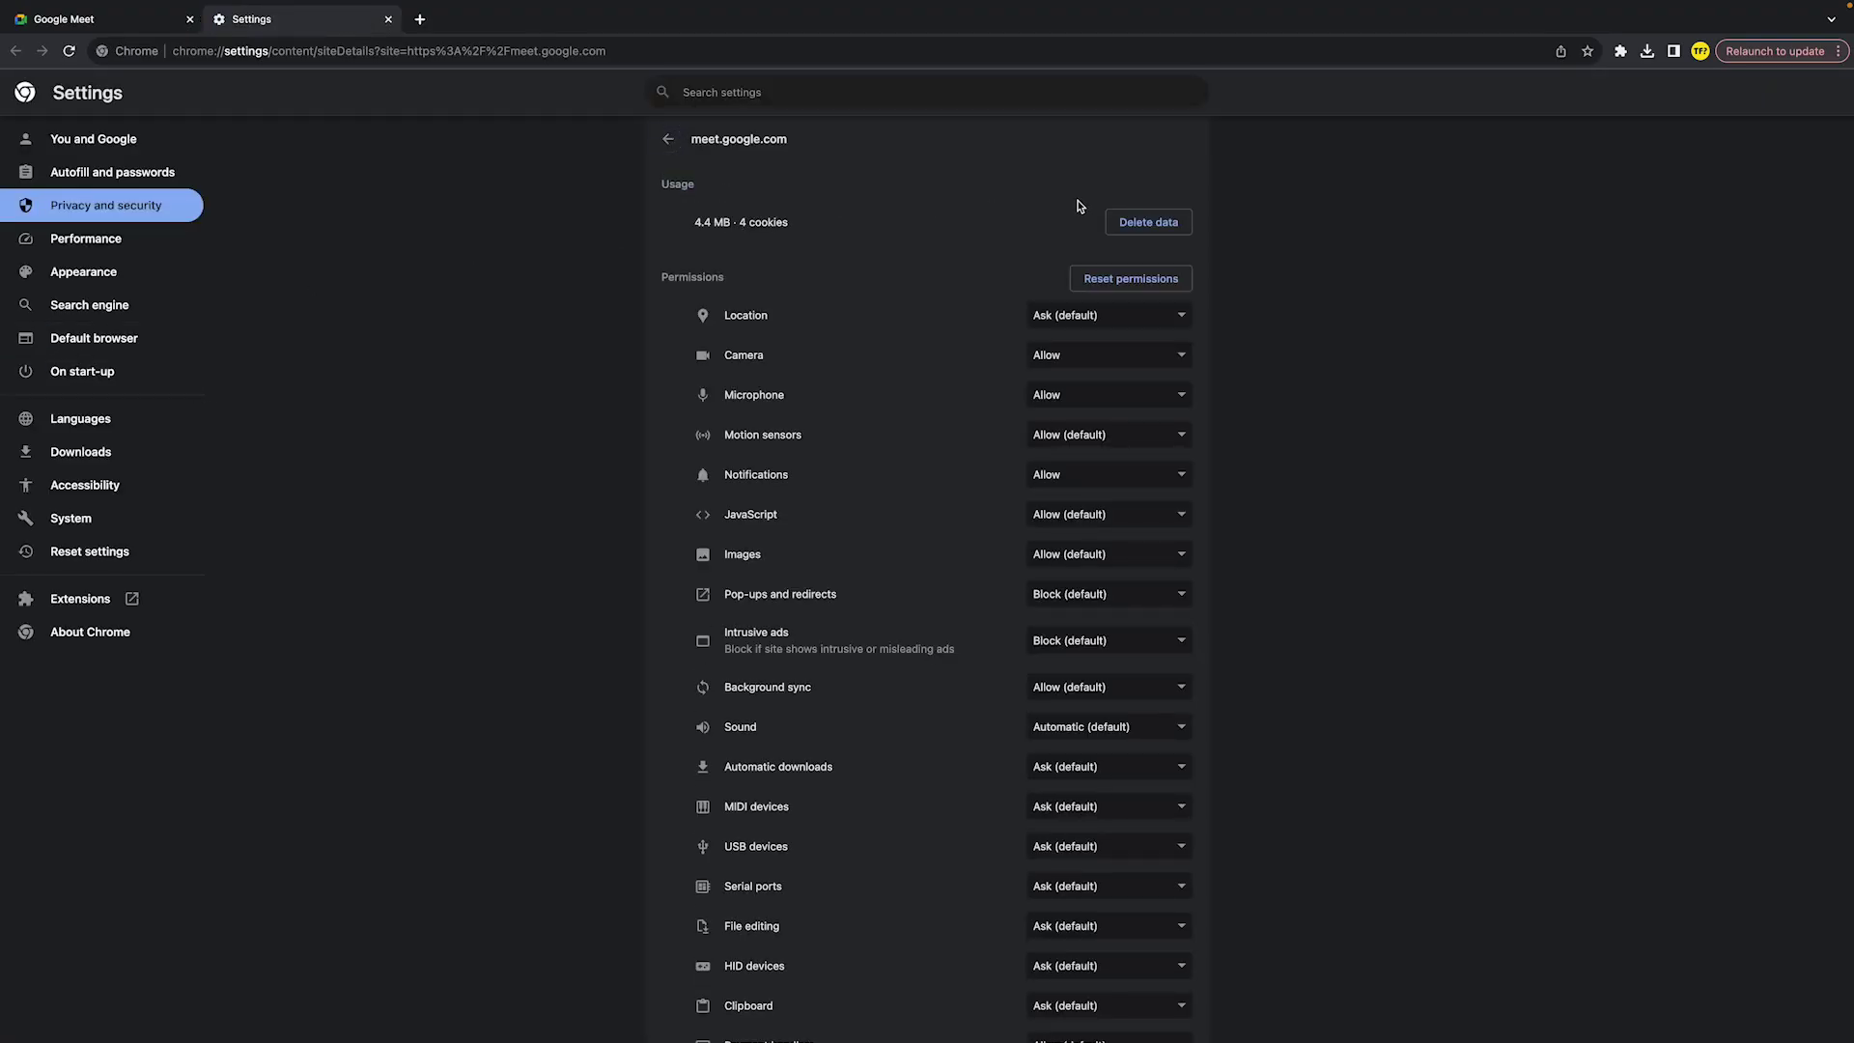
click(1150, 229)
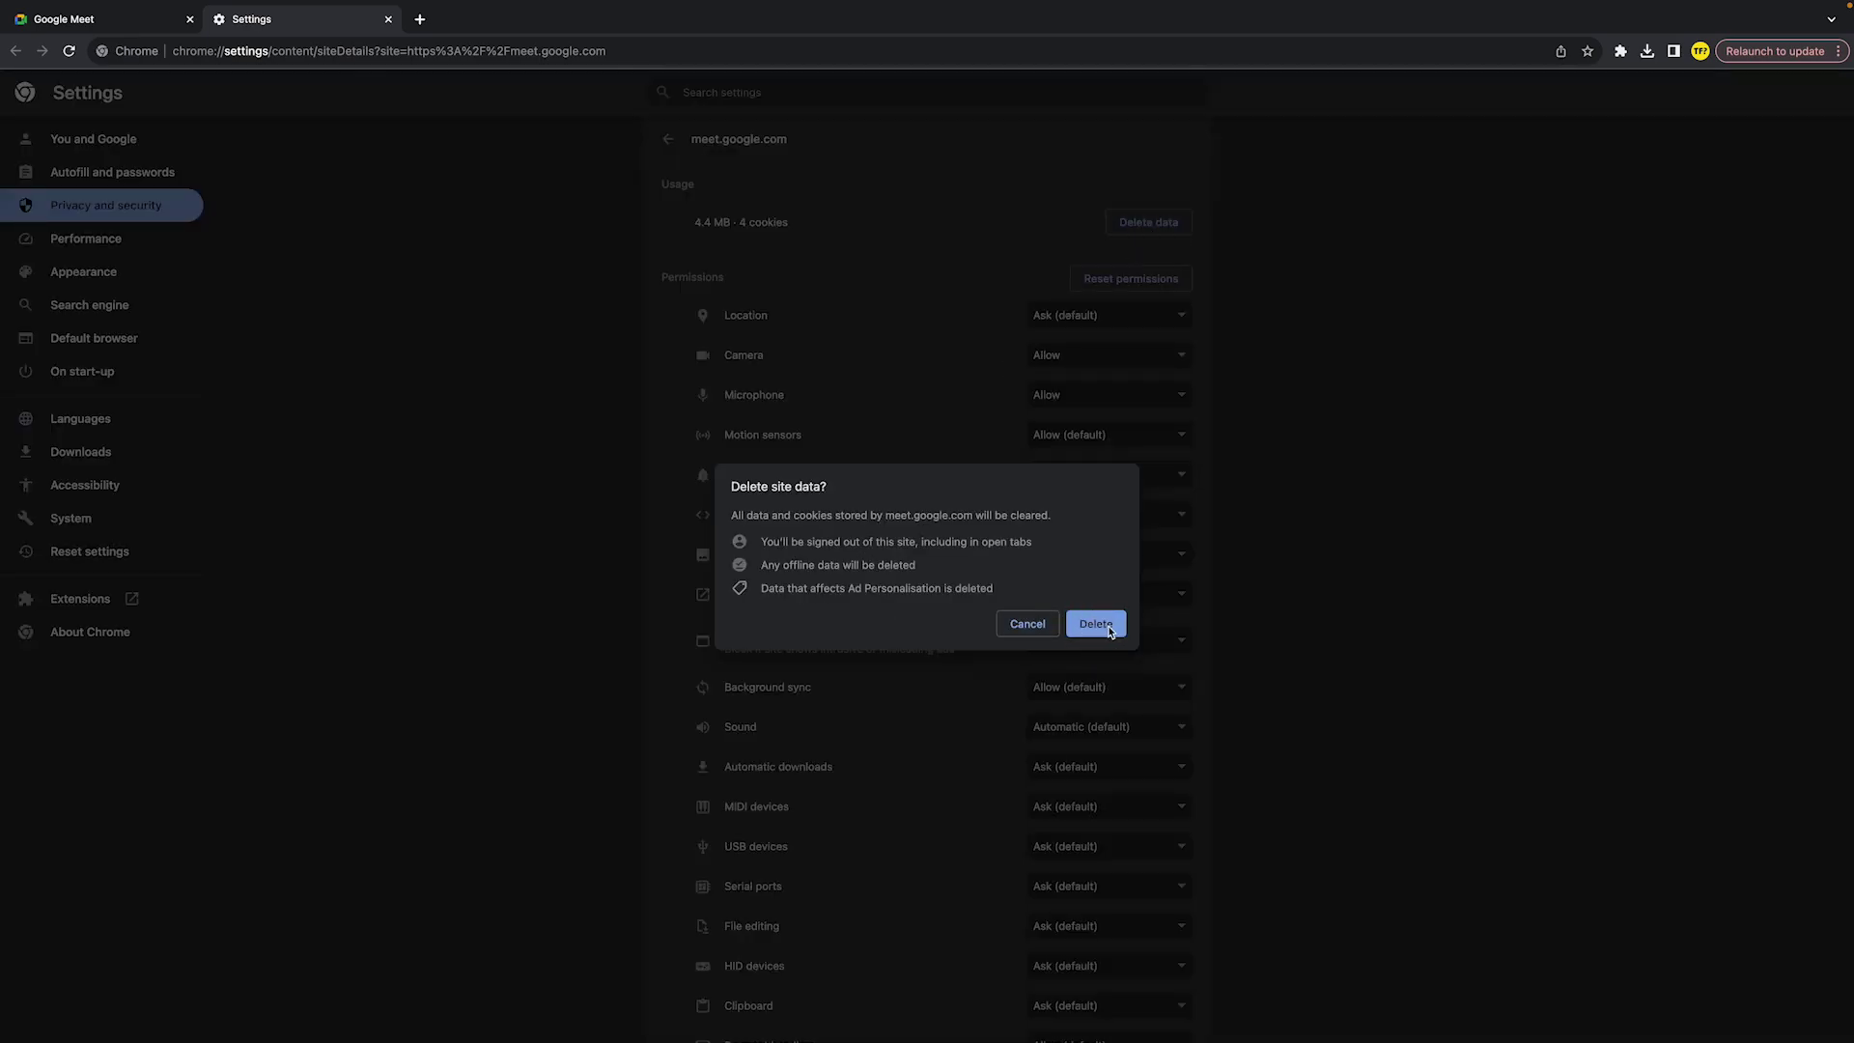
click(1049, 626)
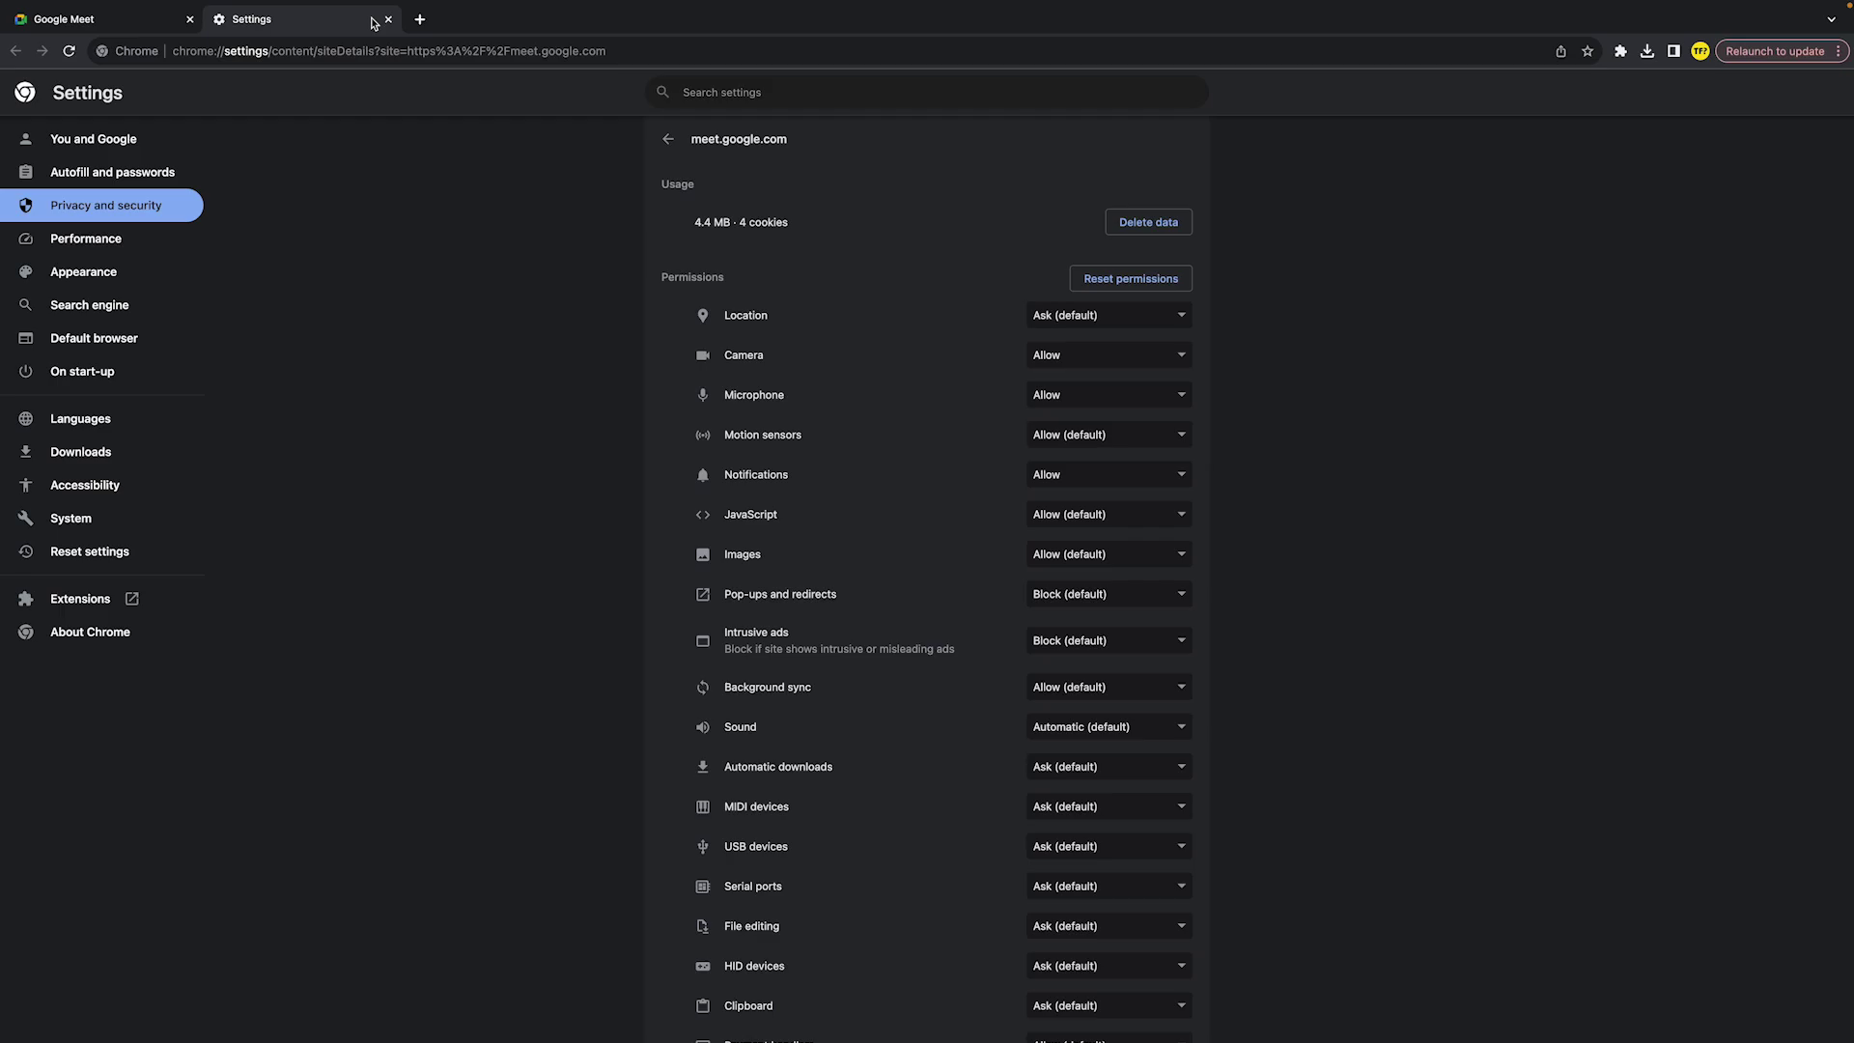
click(386, 20)
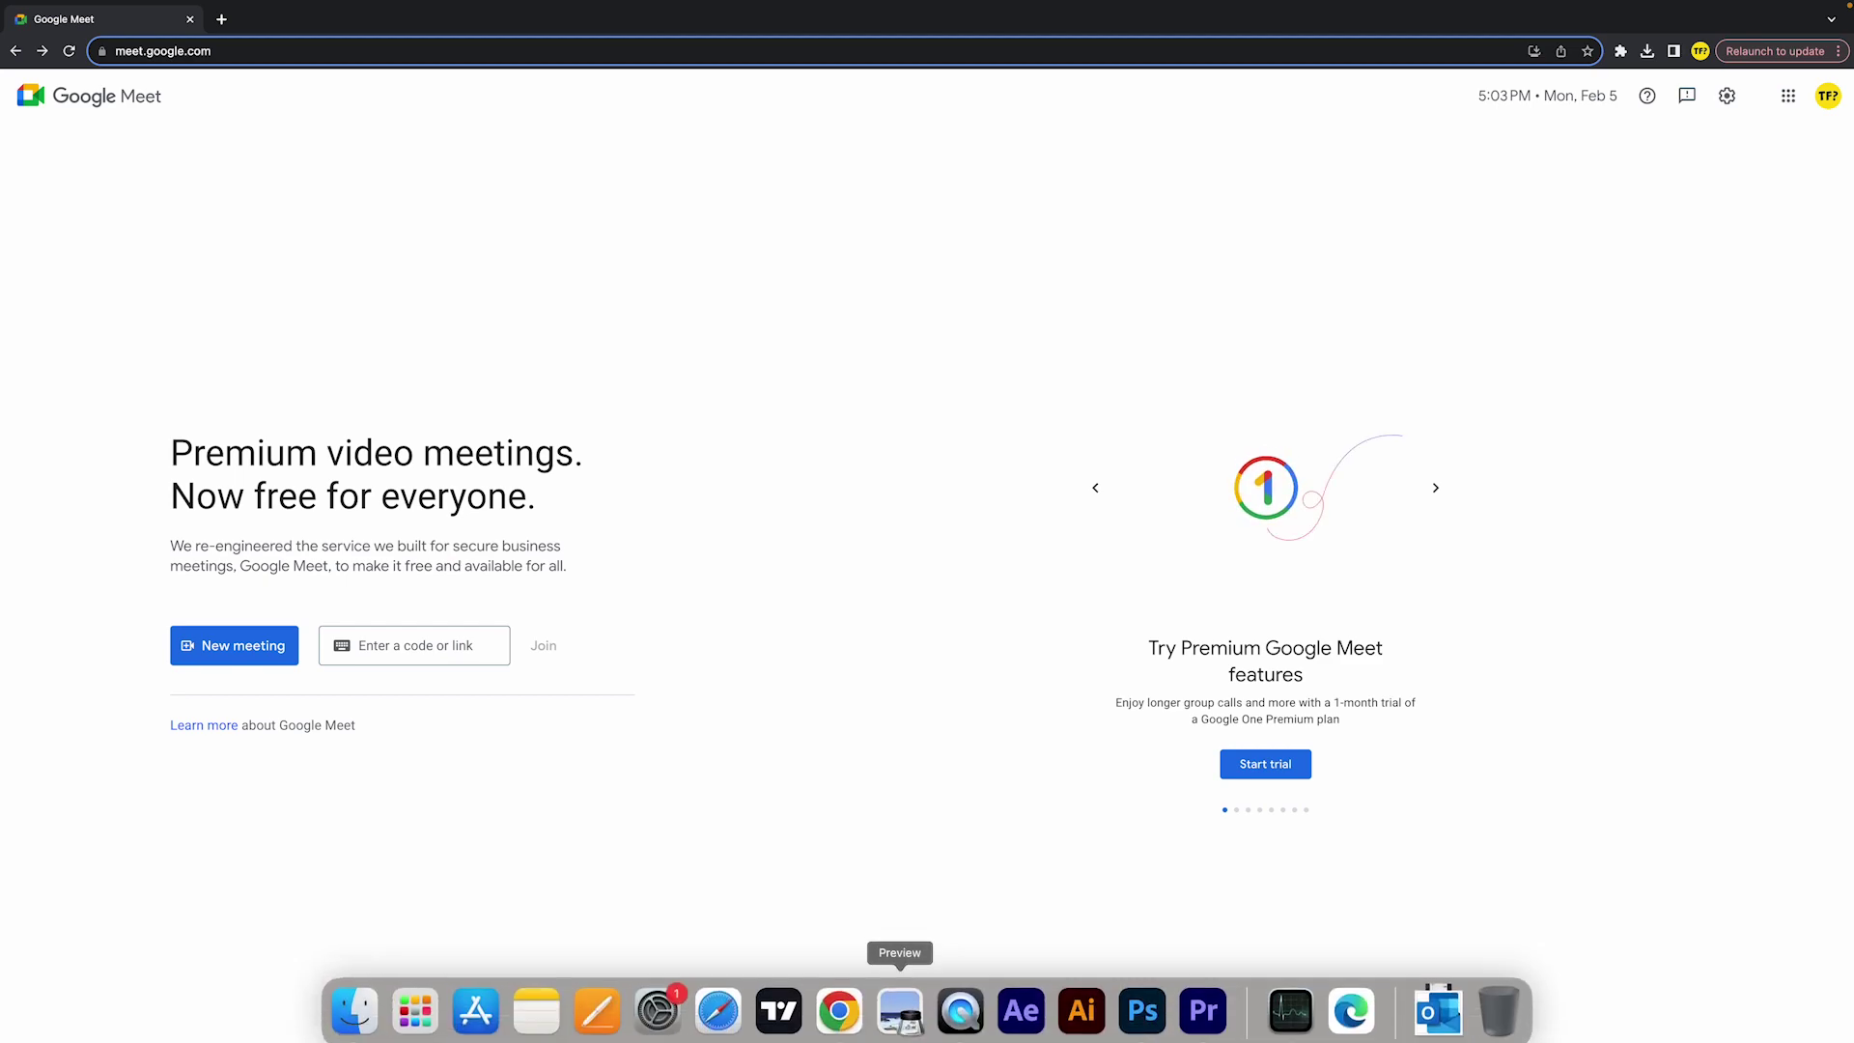
mouse_move(1286, 1014)
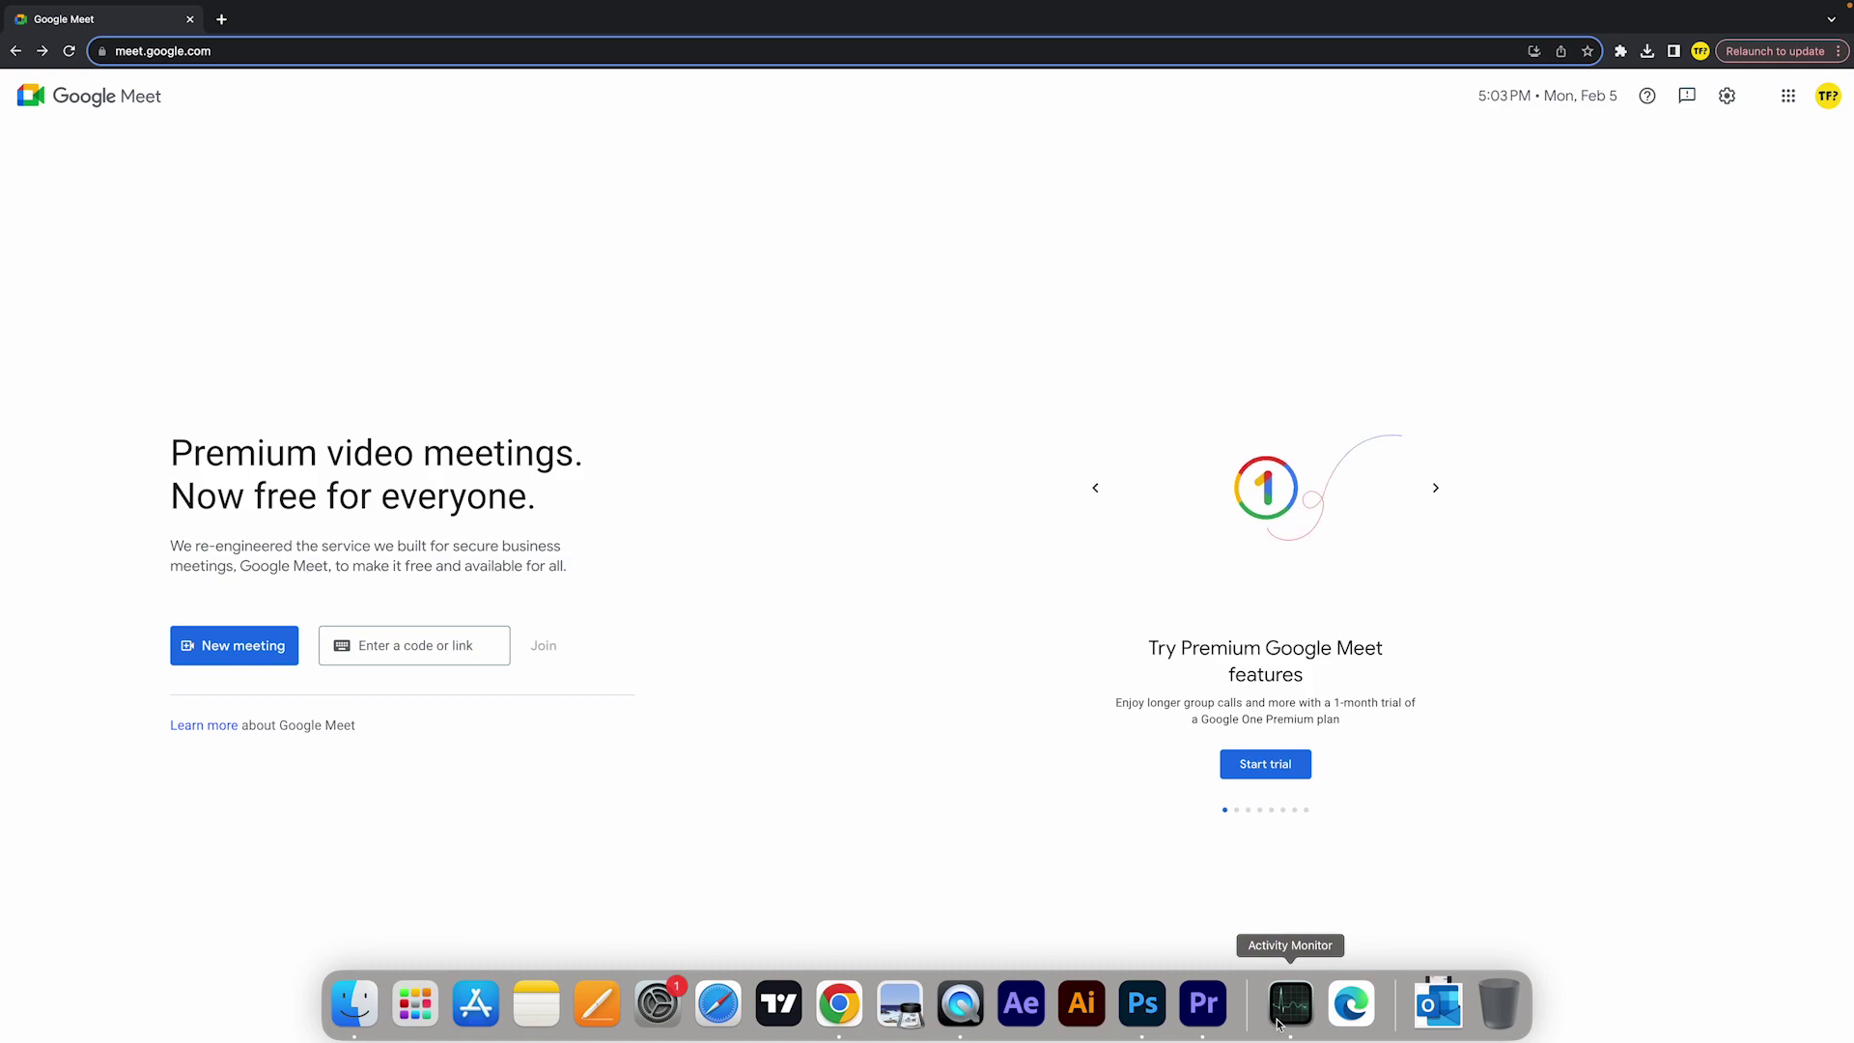
Launch Activity Monitor and force-quit the Google Chrome Helper (Renderer) process with PID 91084
click(1279, 1023)
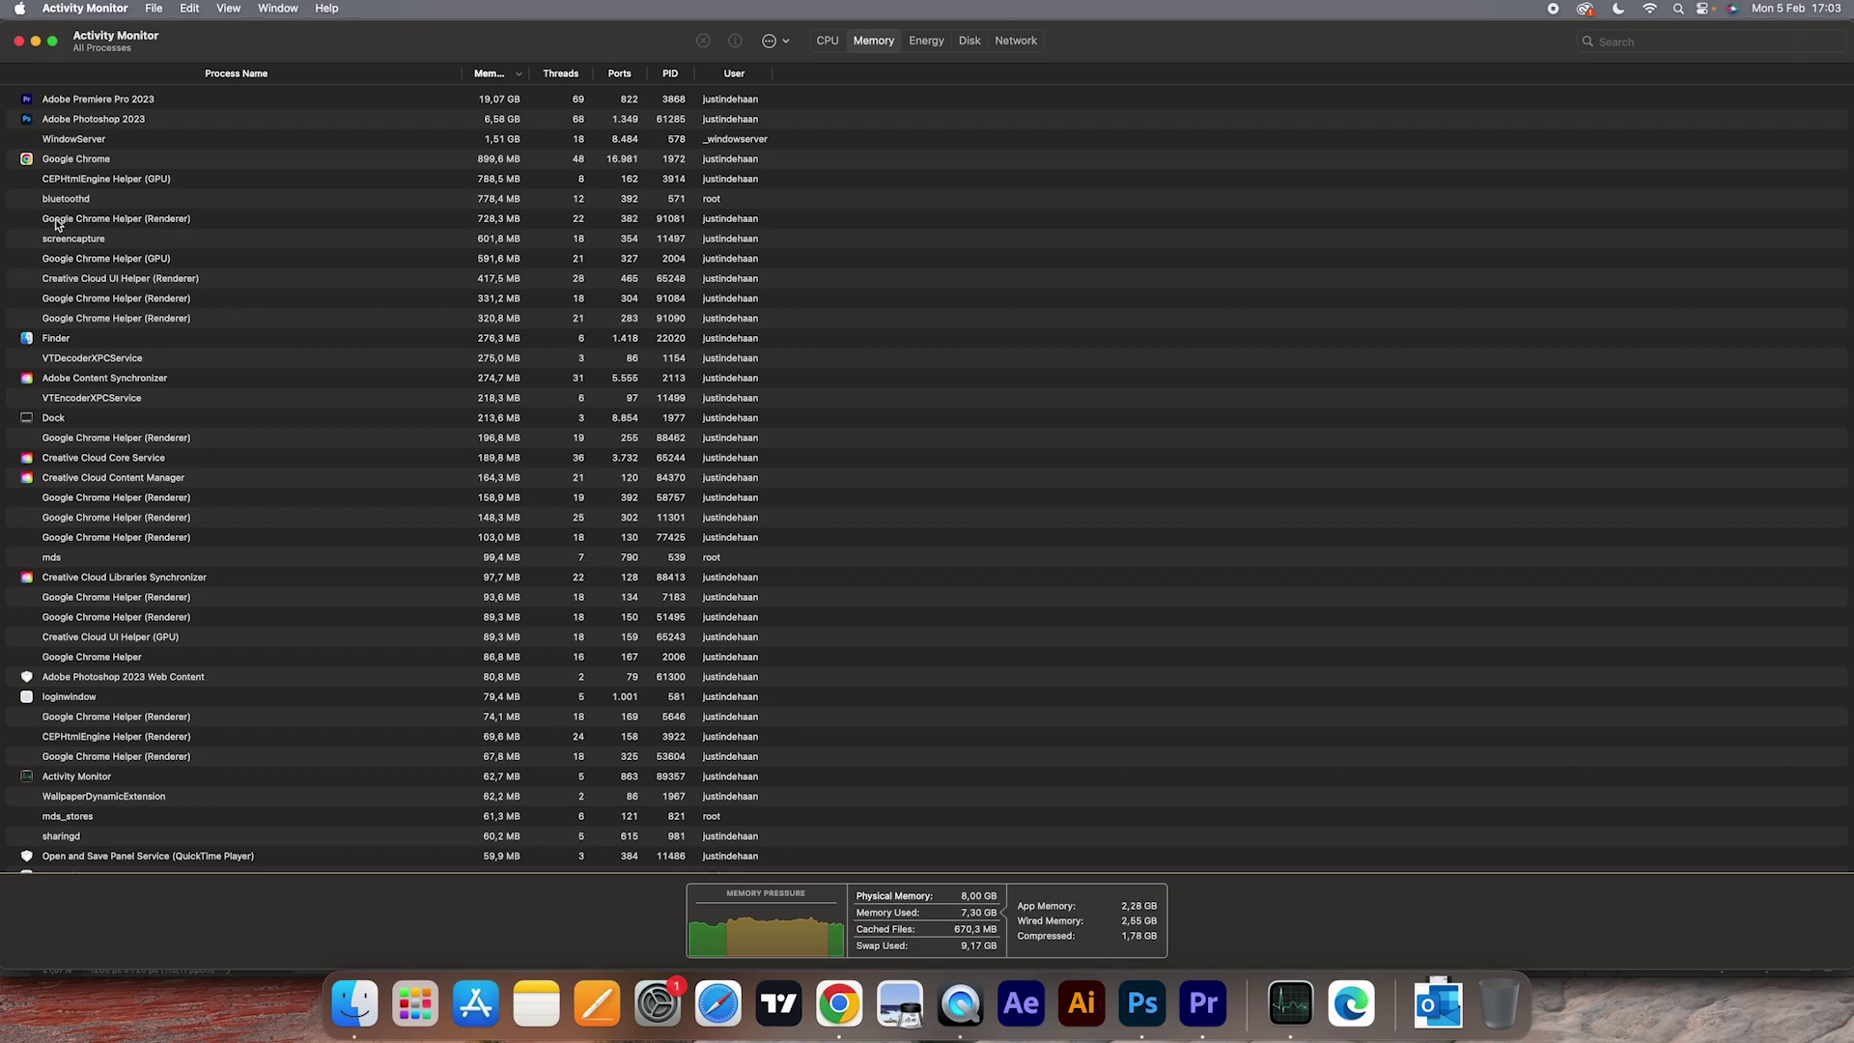
click(182, 218)
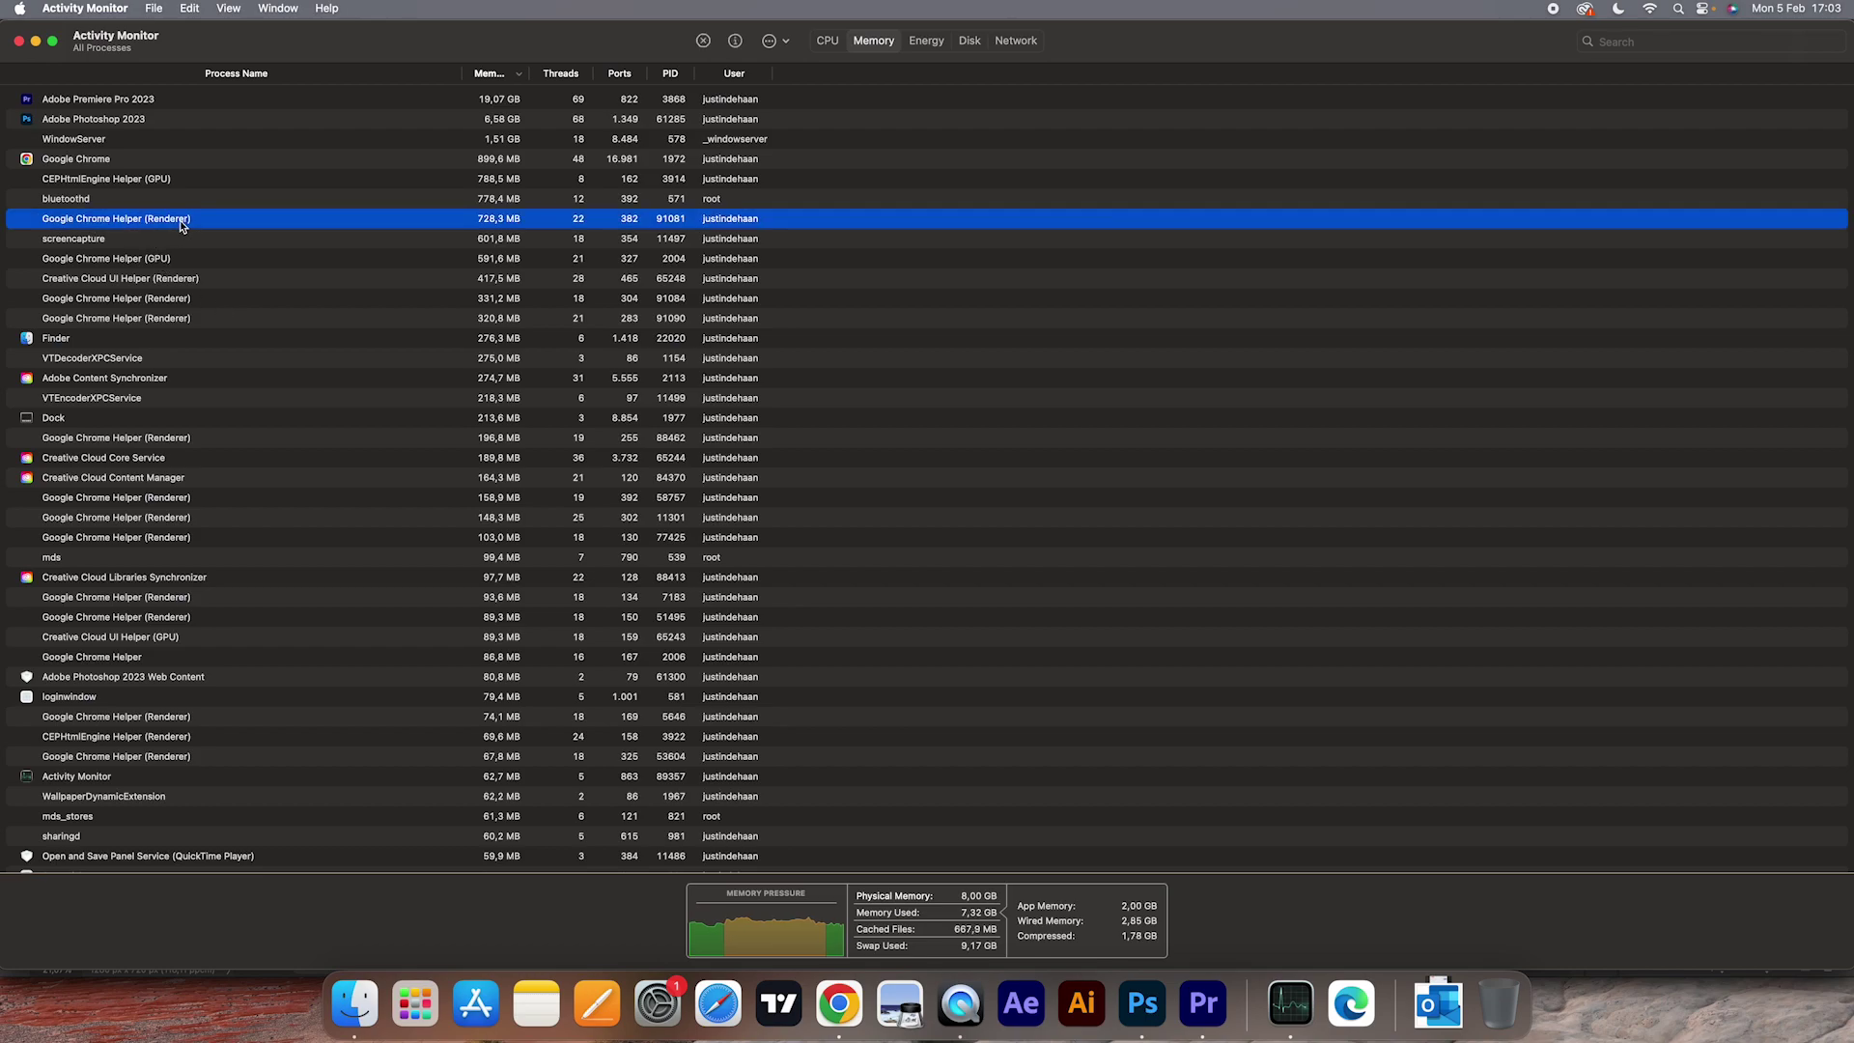
click(121, 301)
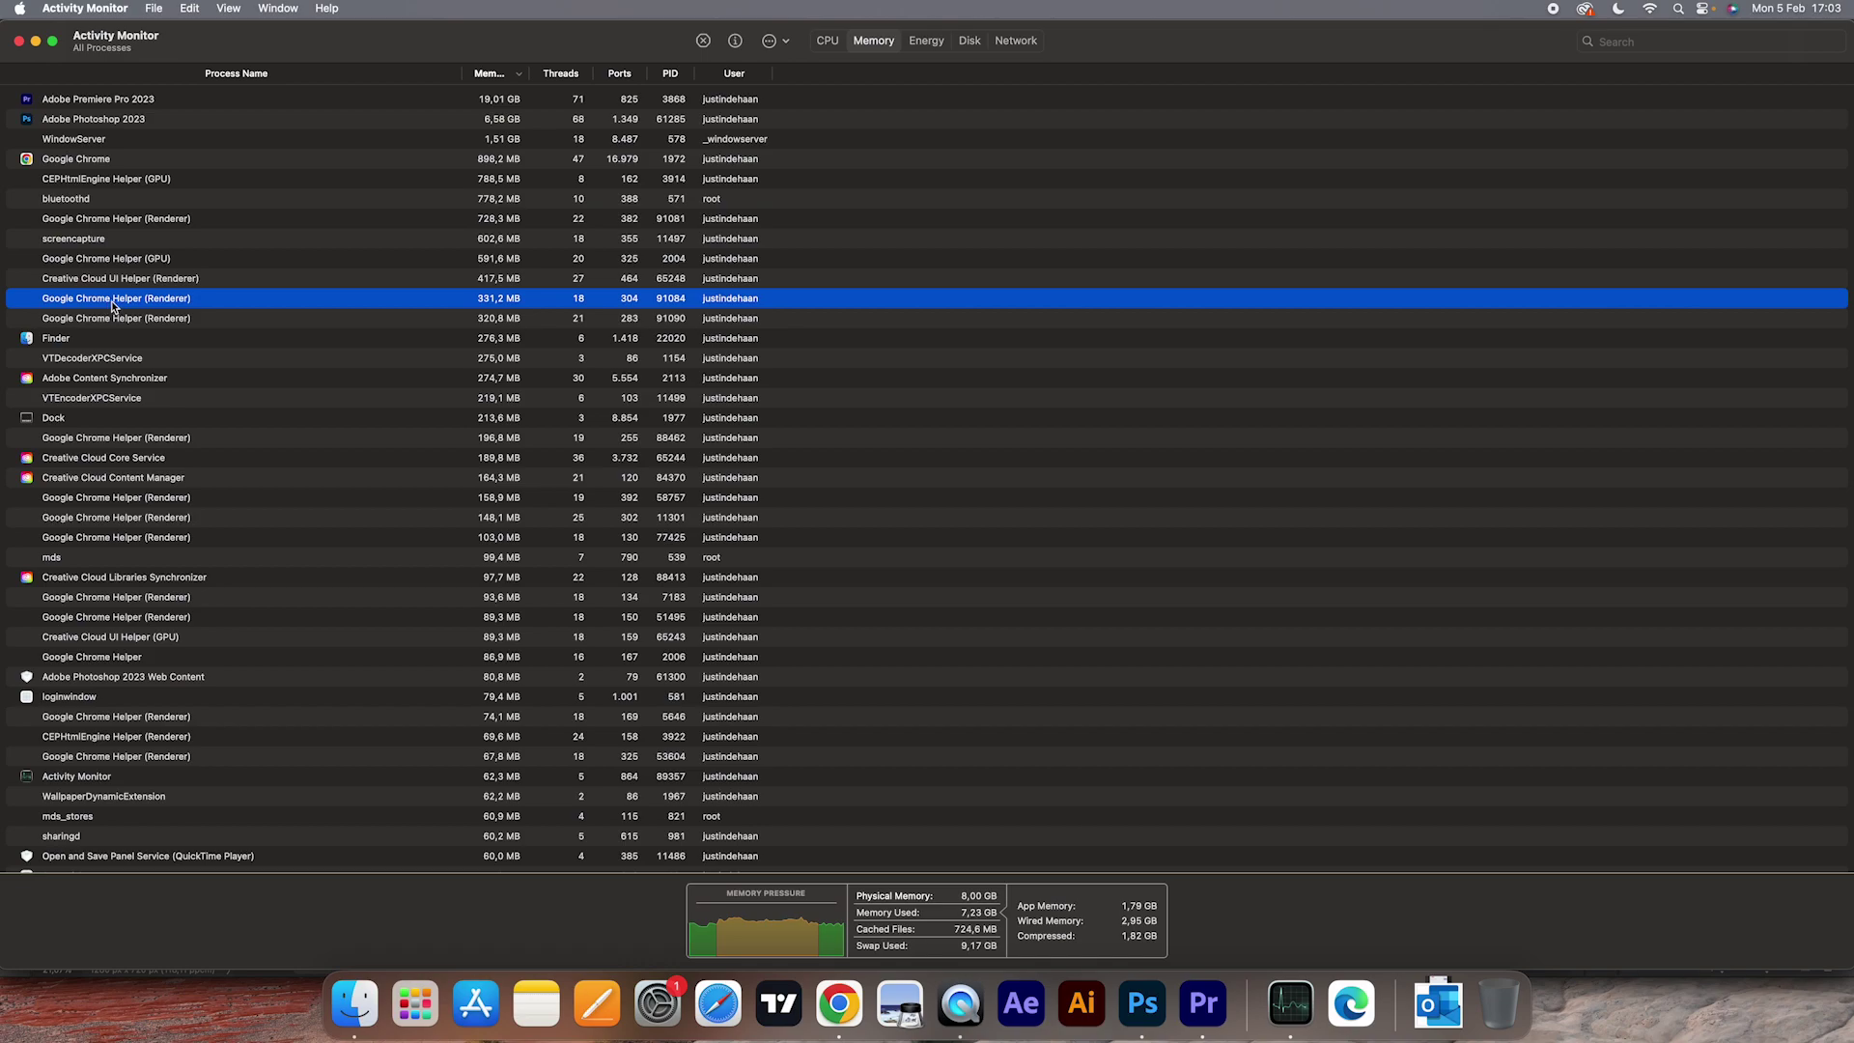
double_click(113, 304)
click(1207, 659)
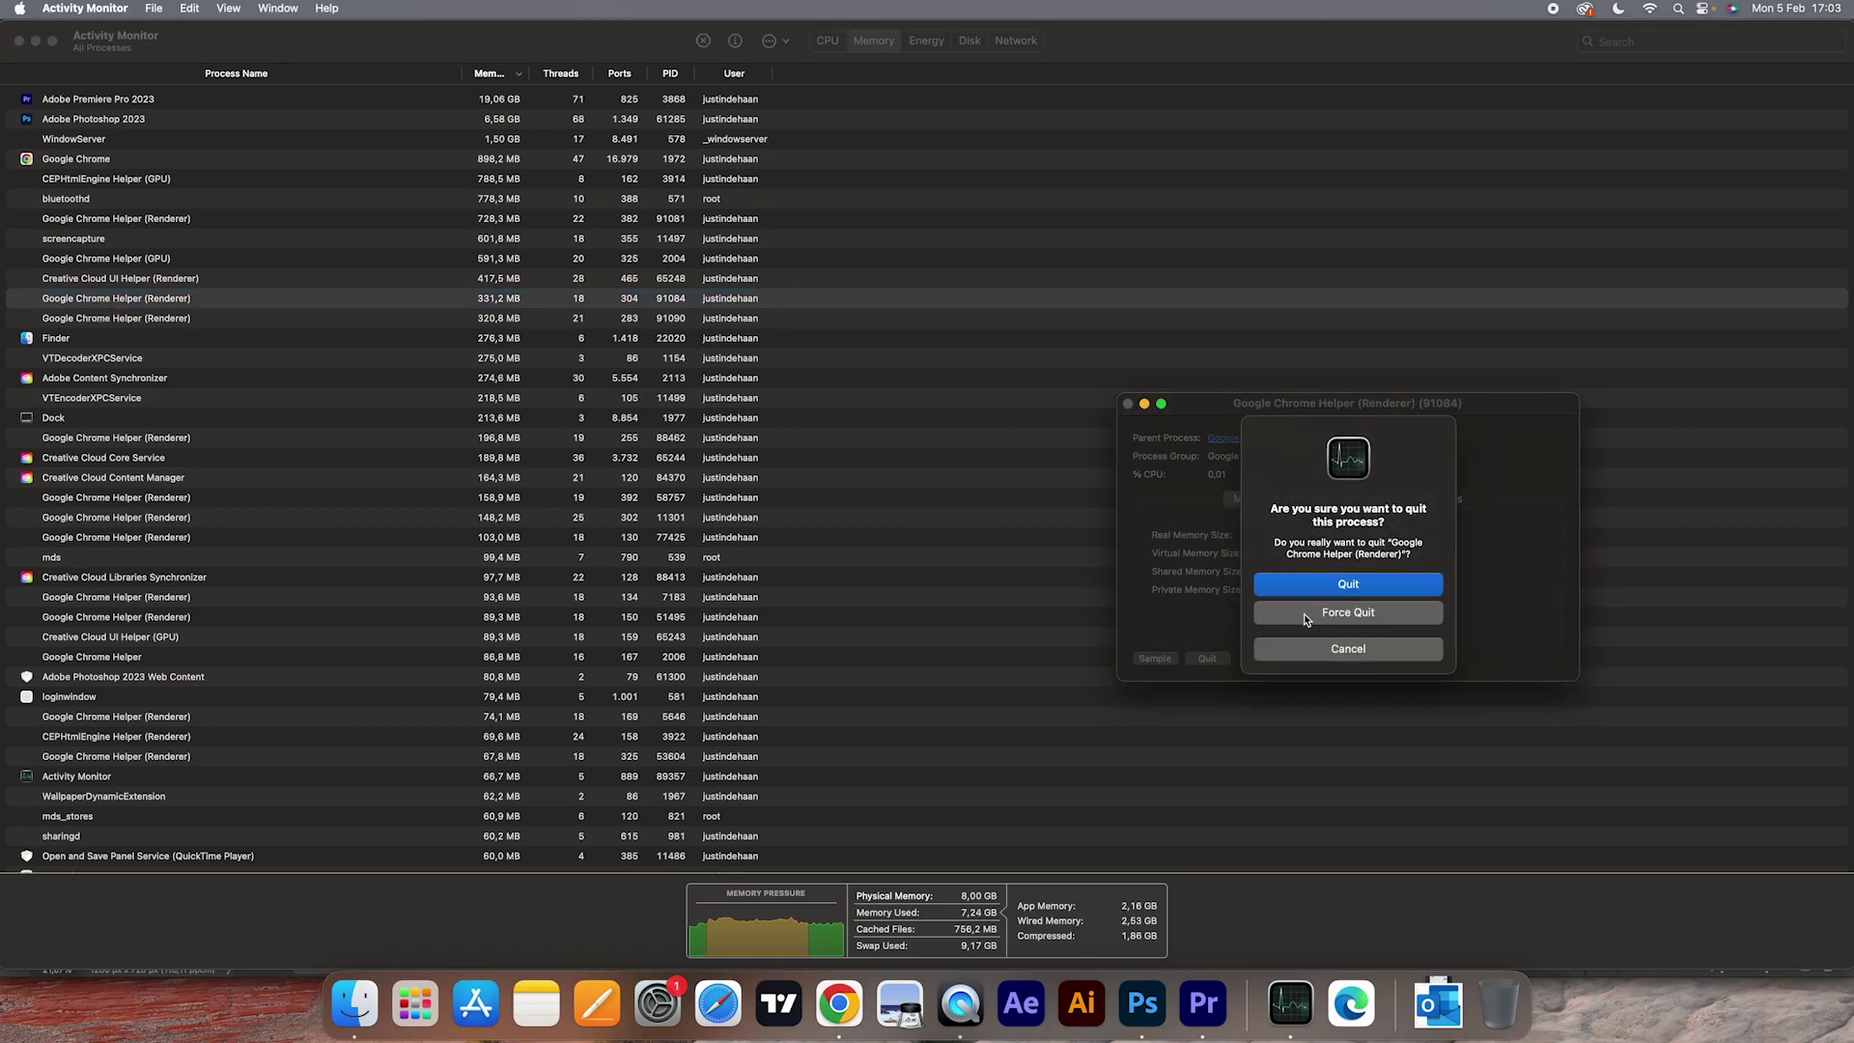
click(1305, 613)
Close the process details and select Chrome Helper renderers 91090 and 91081 in the list
click(1128, 403)
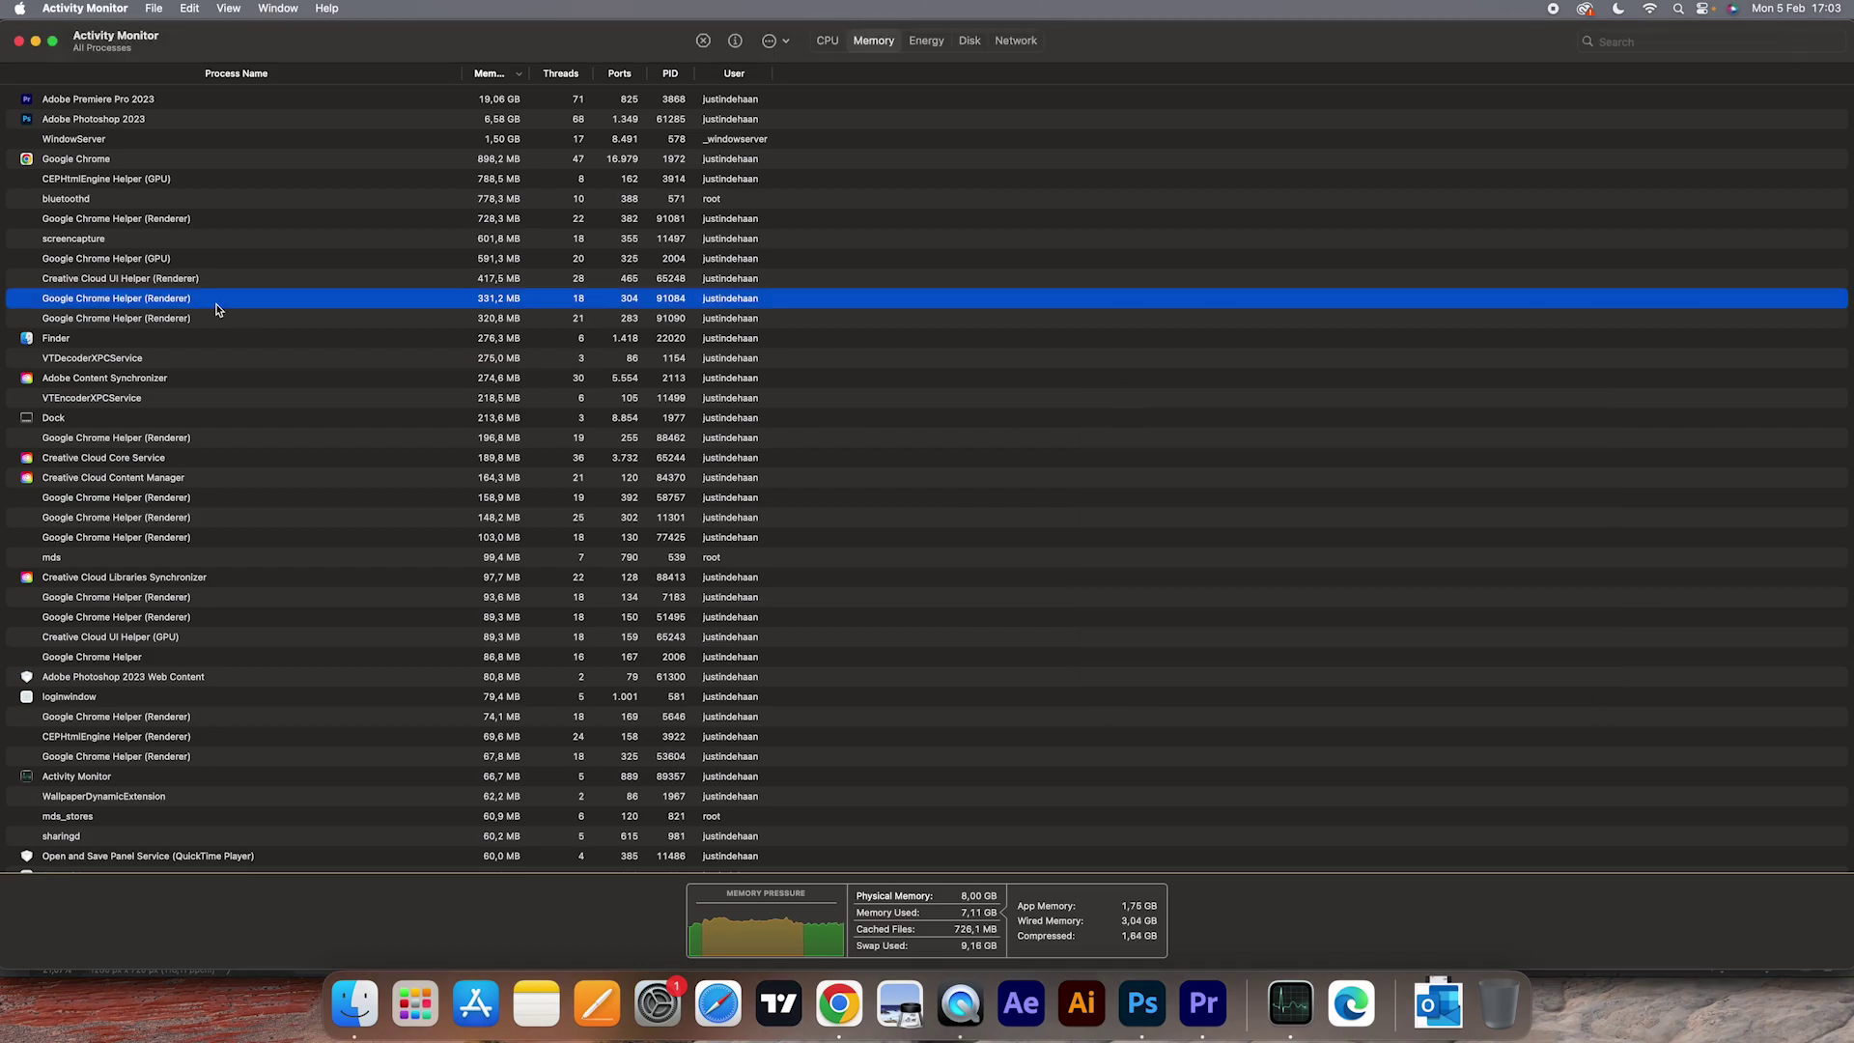
click(186, 302)
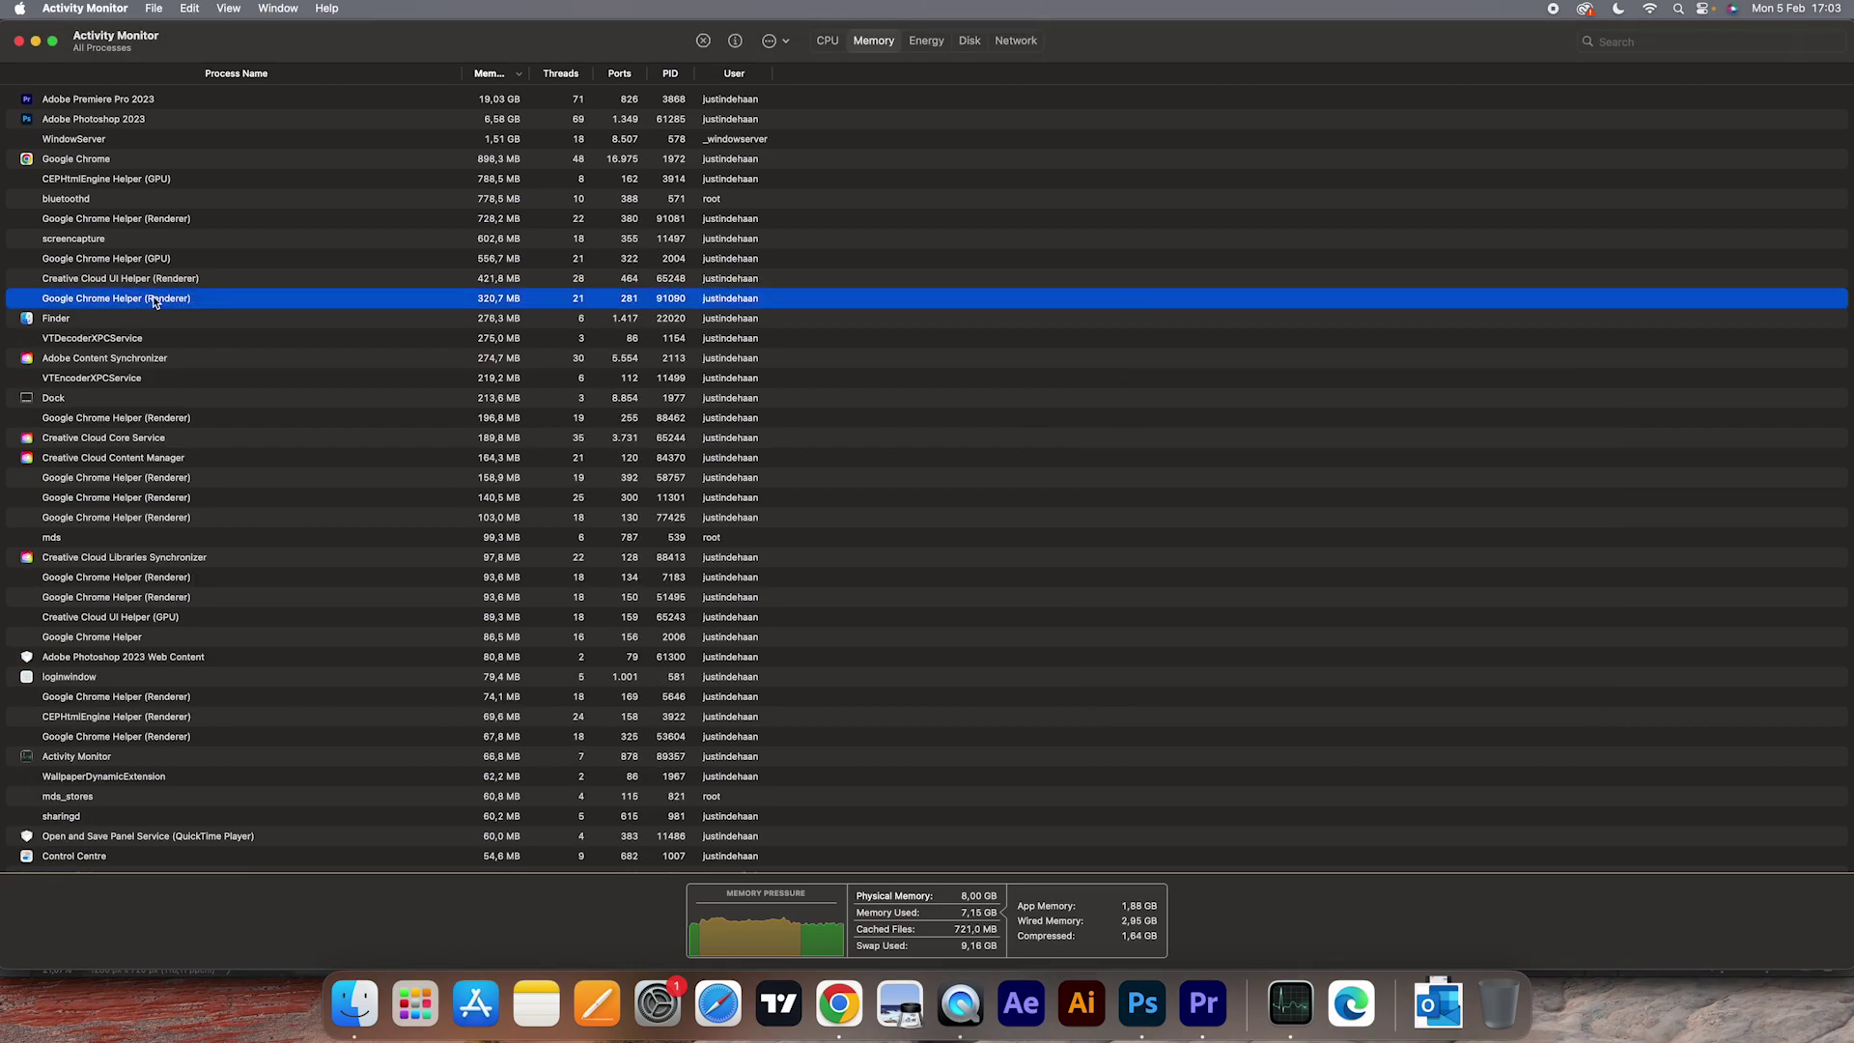
click(143, 222)
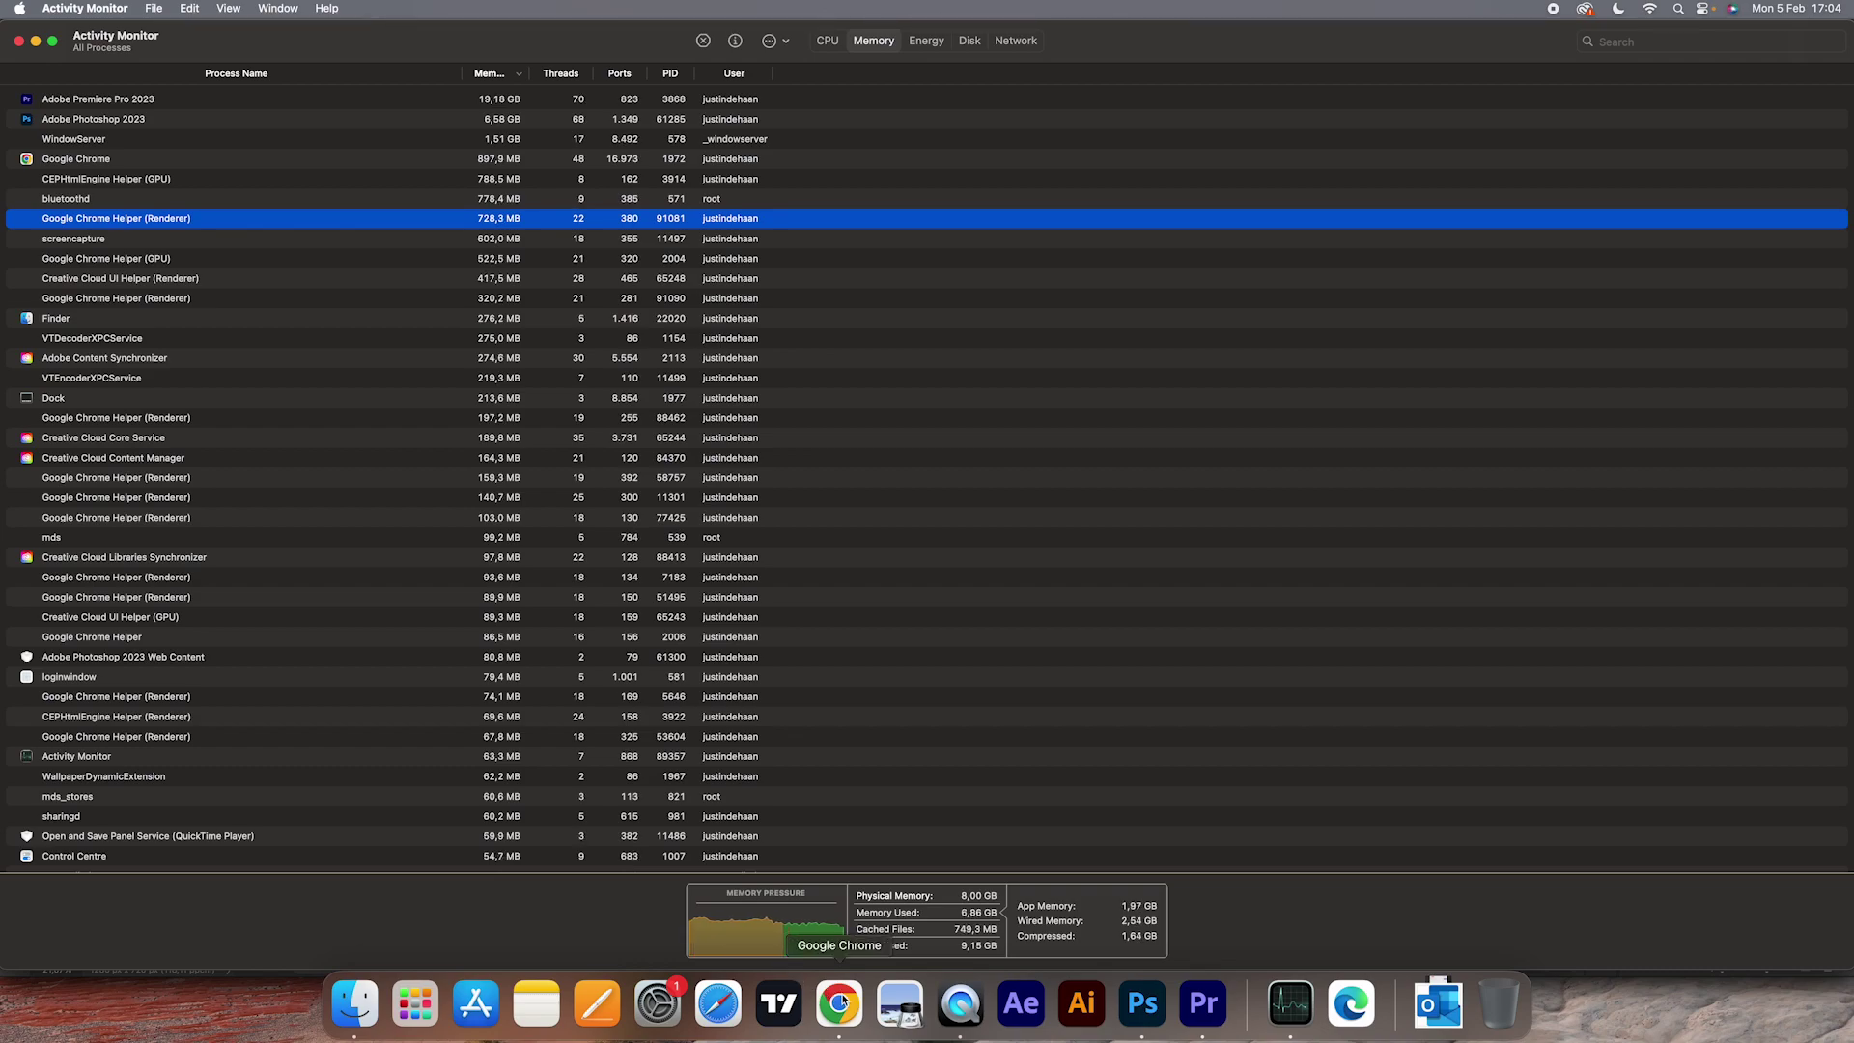
Bring Google Chrome with the Google Meet home page back to the front
click(832, 1002)
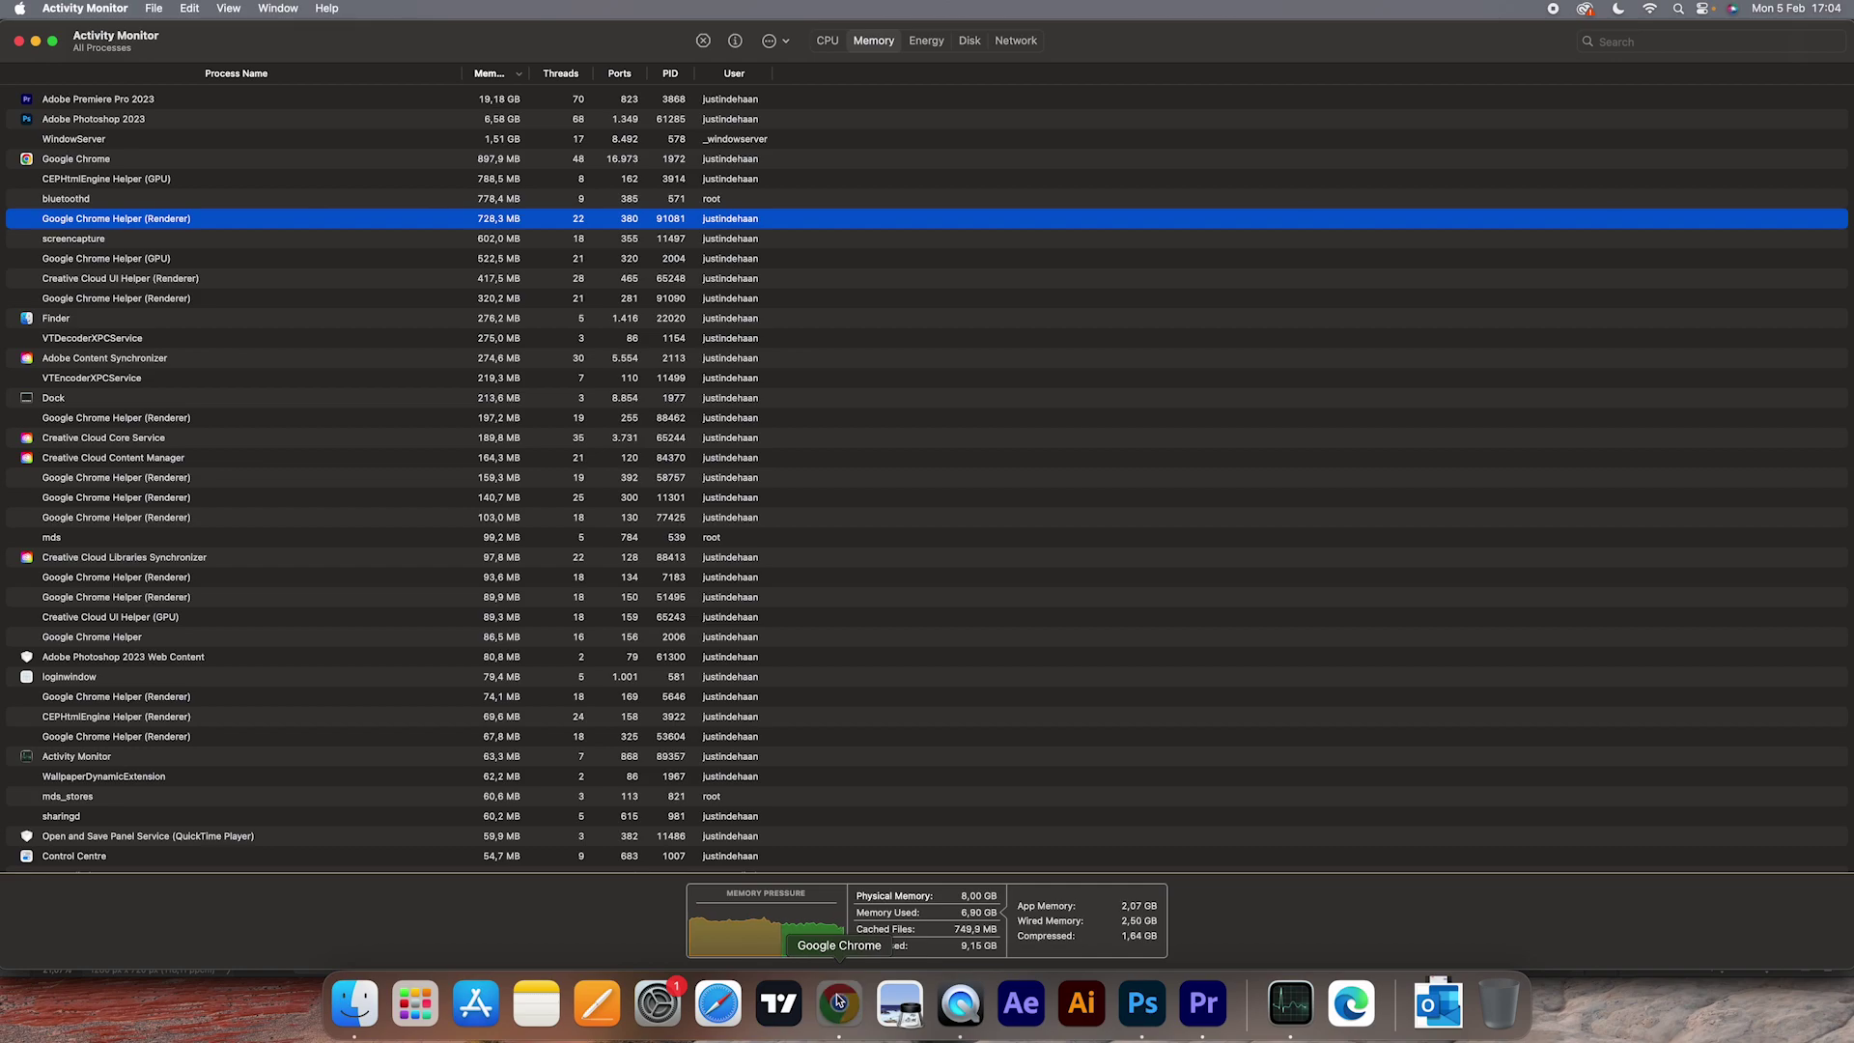